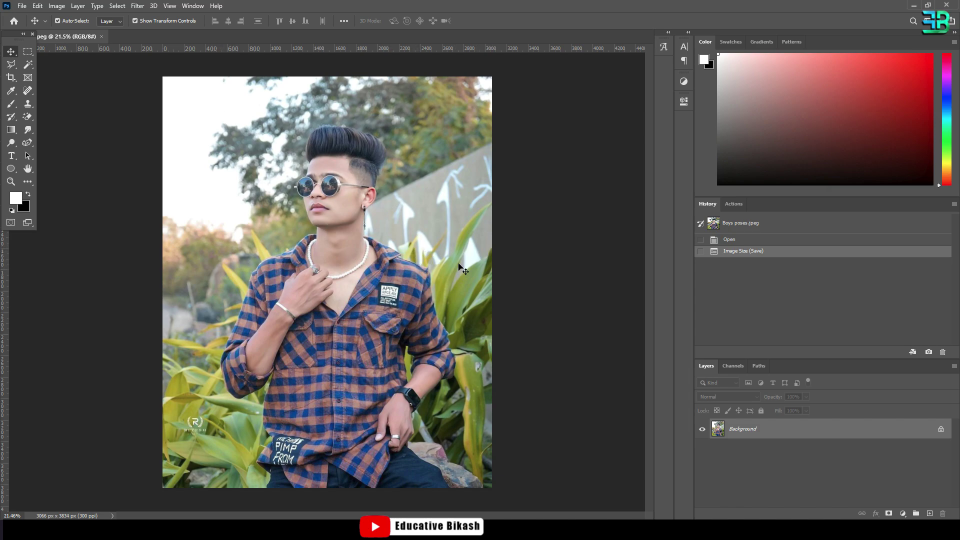
# Step: Duplicate the Background layer under the default copy name
pyautogui.rightClick(745, 433)
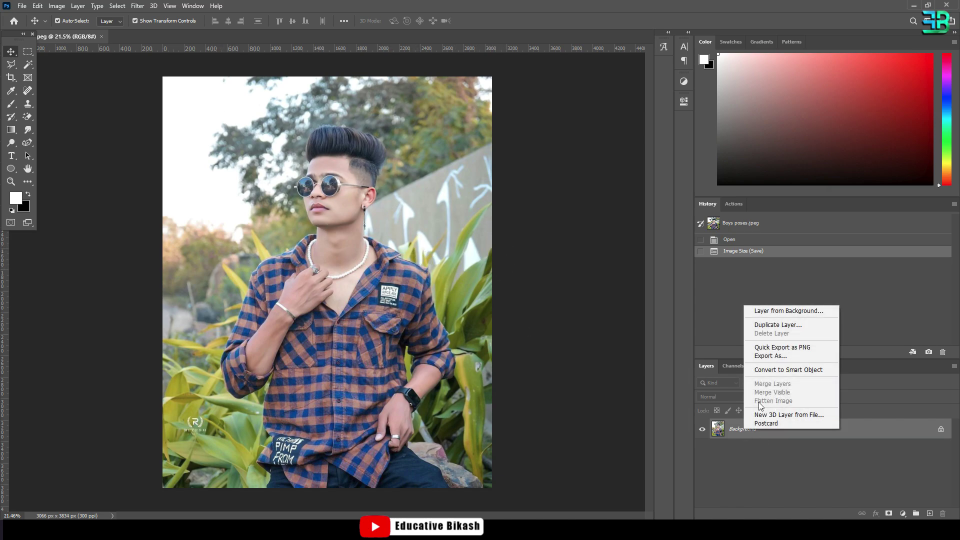
pyautogui.click(778, 325)
pyautogui.click(563, 147)
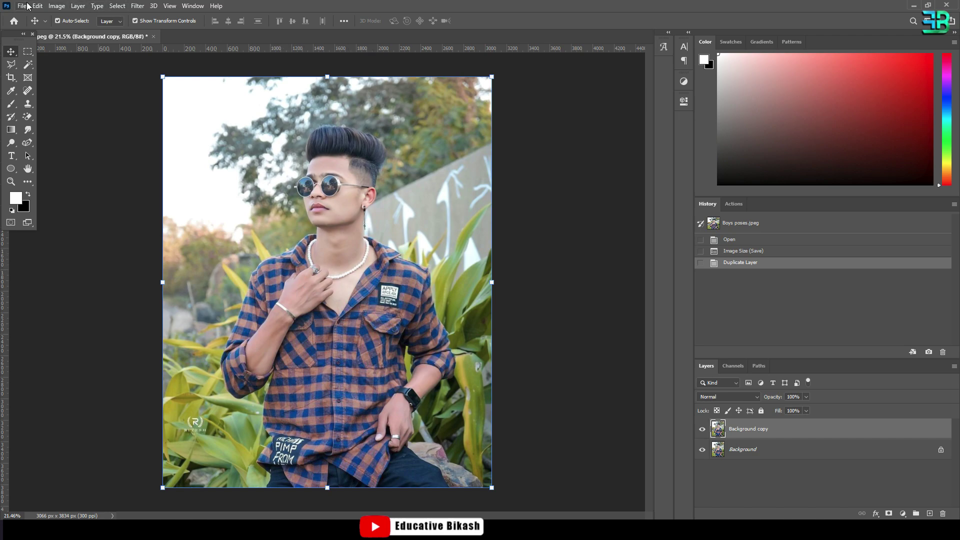
# Step: Select the subject on the copied layer and add a layer mask from it, checking the cutout with the Background hidden
pyautogui.click(117, 6)
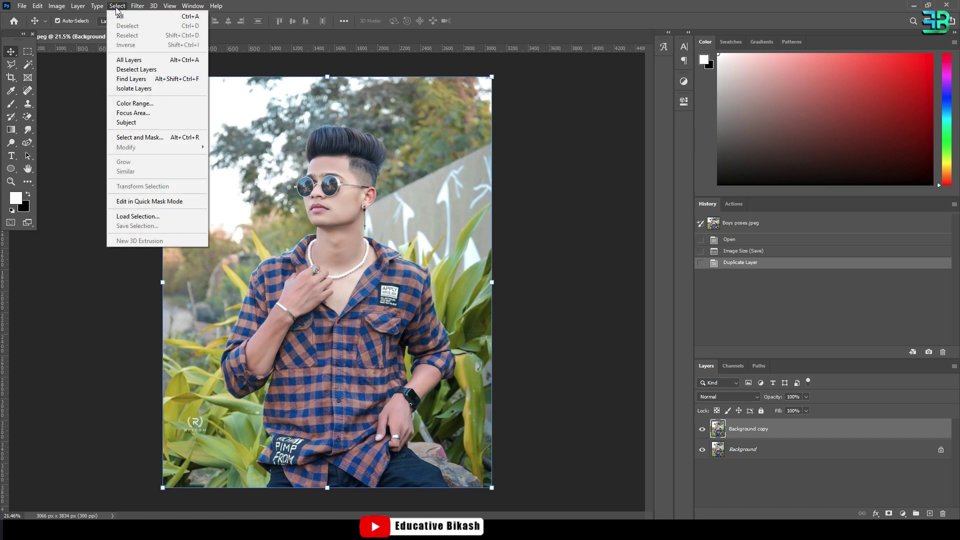
pyautogui.click(147, 123)
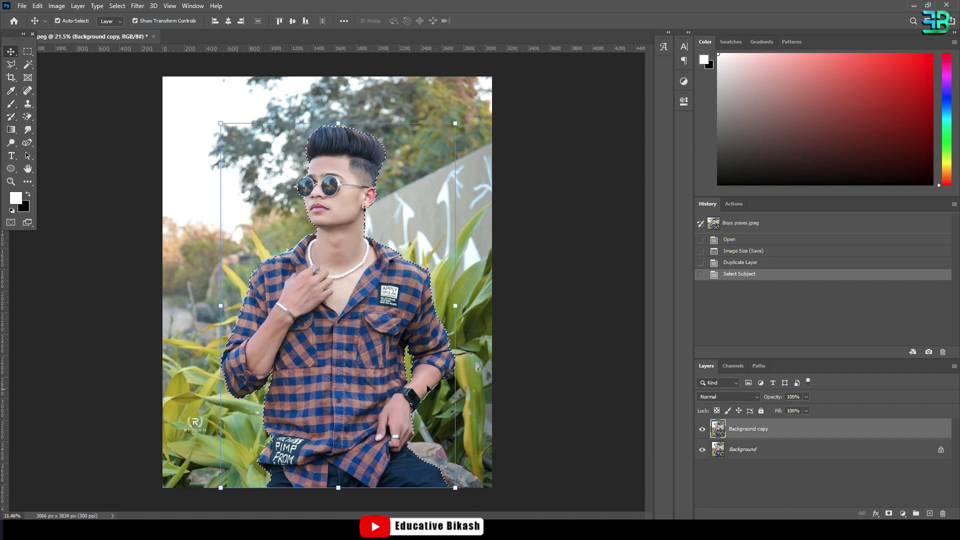
pyautogui.click(889, 514)
pyautogui.click(702, 450)
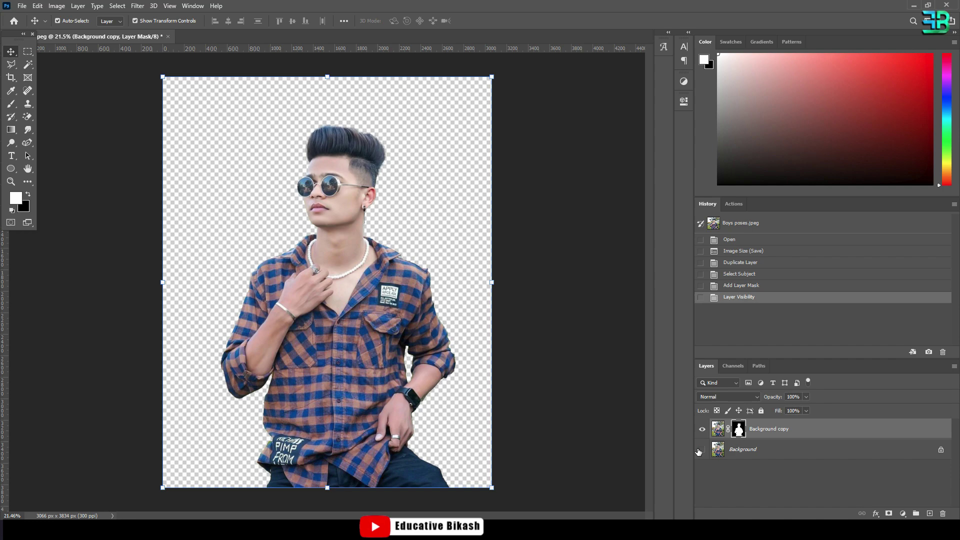
pyautogui.click(702, 450)
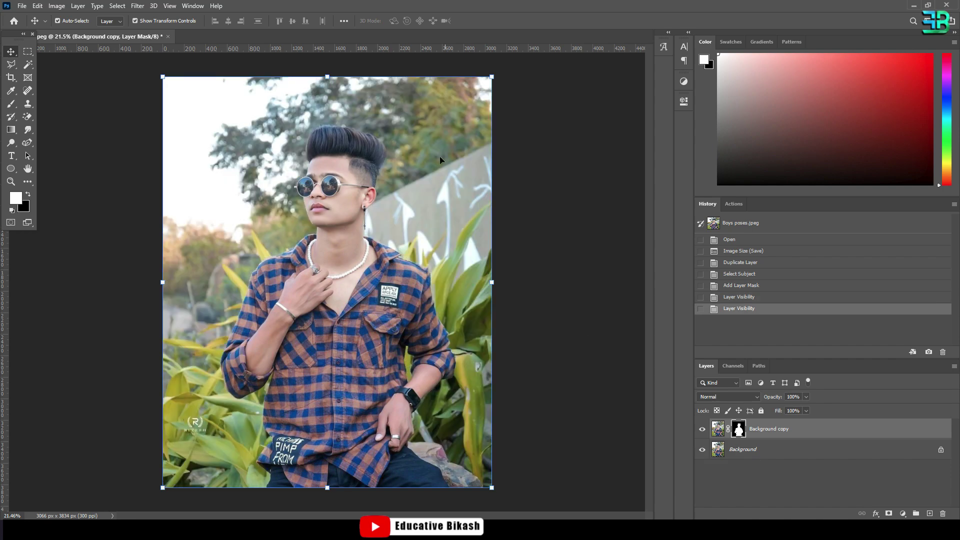
# Step: Make a second copy of the Background layer below the masked cutout and keep that copy active
pyautogui.click(752, 449)
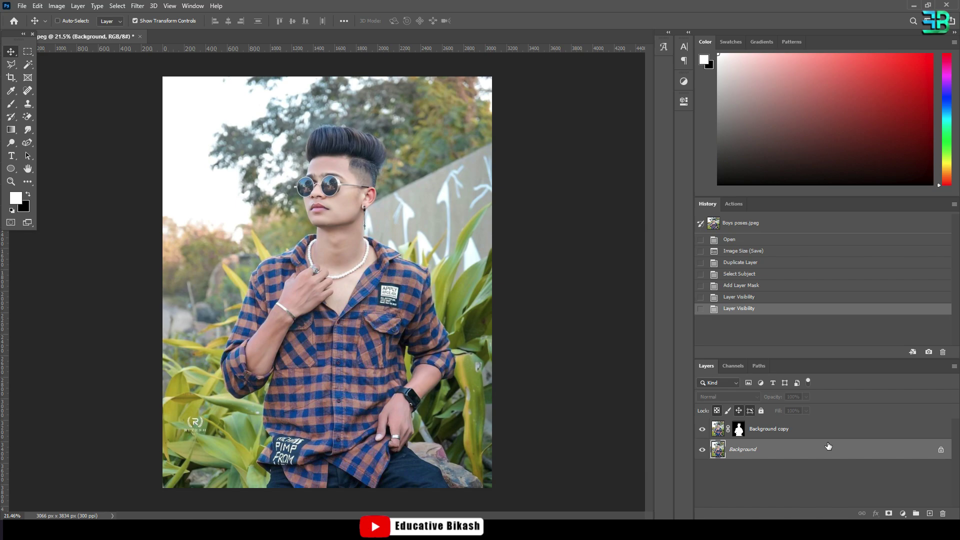
pyautogui.hotkey('ctrl', 'j')
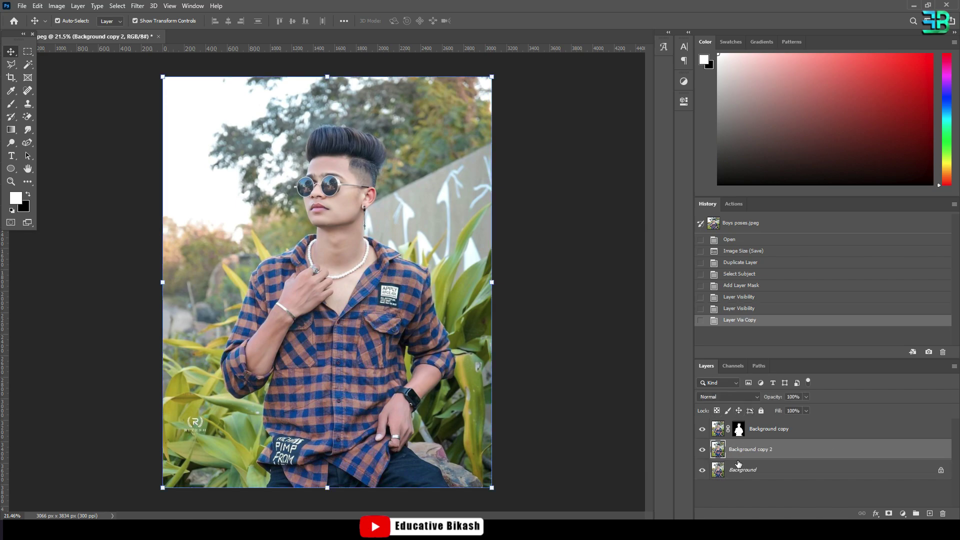
pyautogui.rightClick(758, 477)
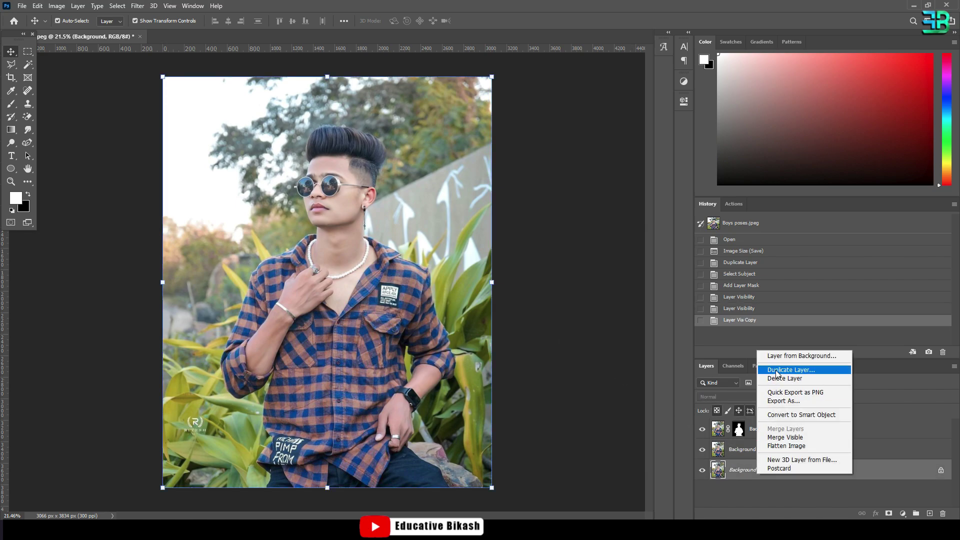
pyautogui.click(753, 451)
pyautogui.click(751, 451)
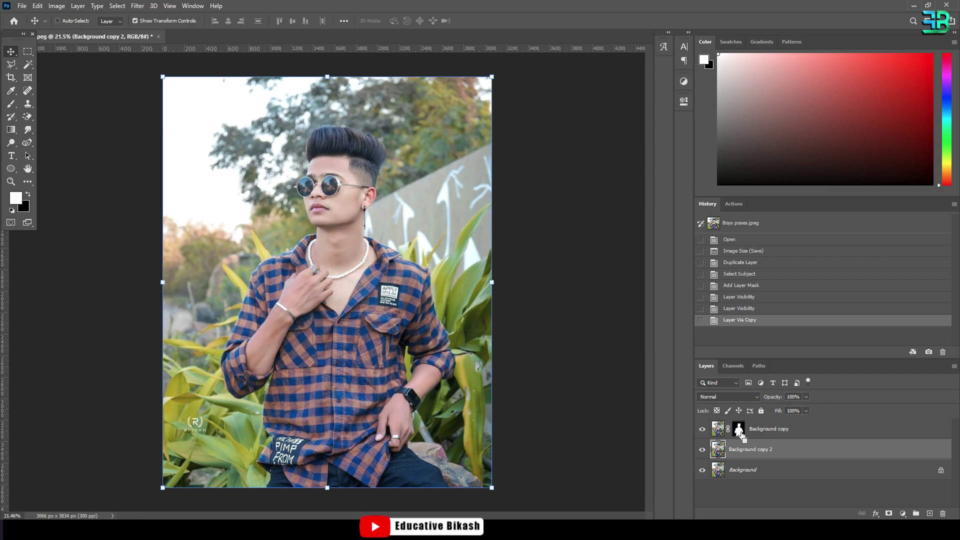
# Step: Load the cutout's layer mask as a selection on Background copy 2 and expand it outward
pyautogui.keyDown('ctrl'); pyautogui.click(740, 431); pyautogui.keyUp('ctrl')
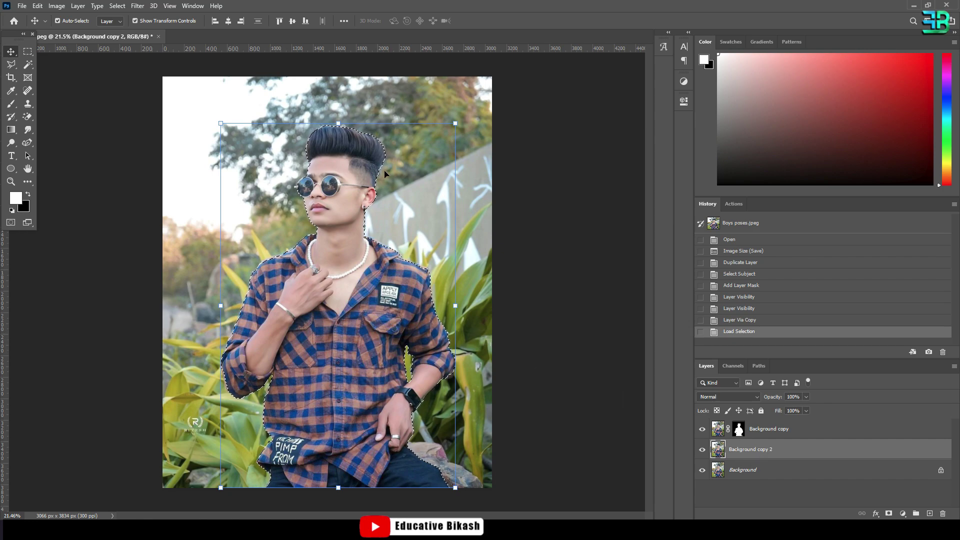
pyautogui.click(117, 5)
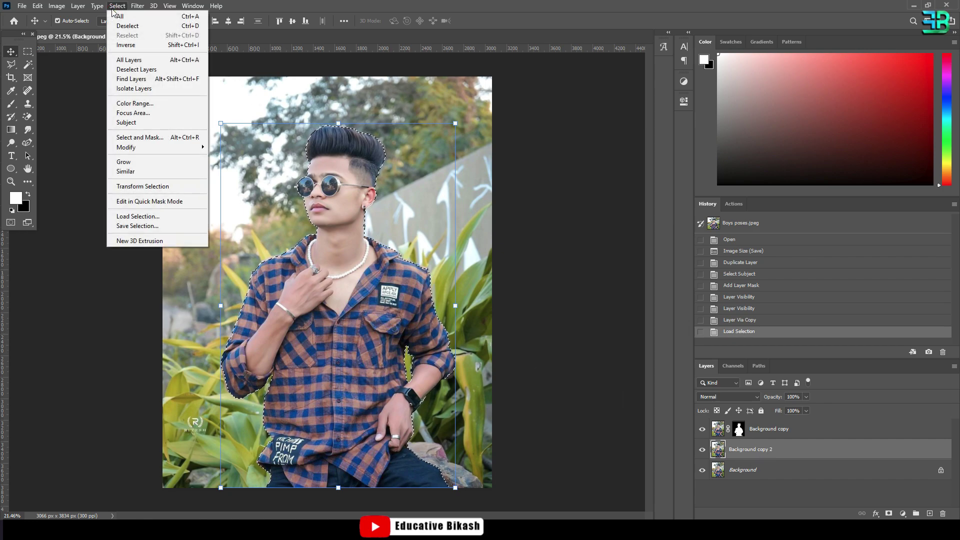
pyautogui.click(155, 151)
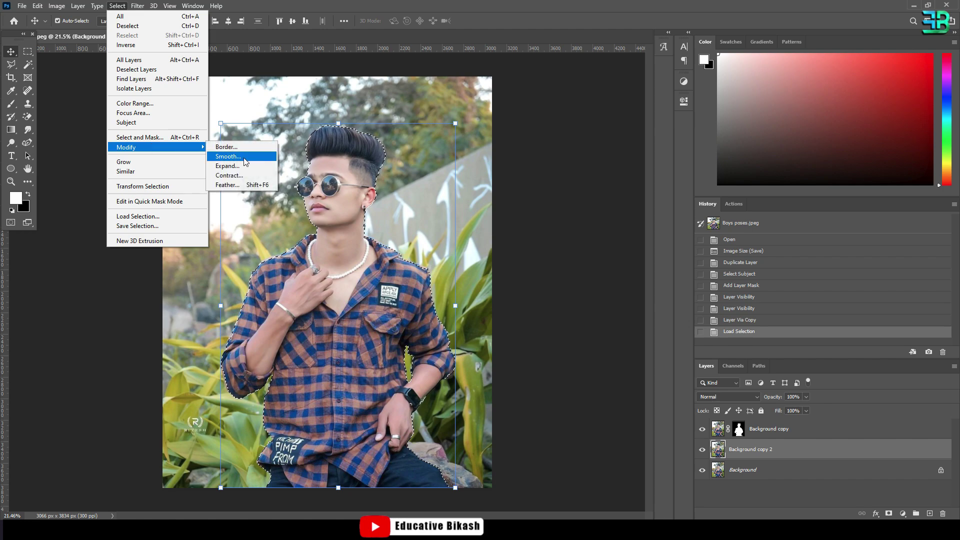
pyautogui.click(244, 166)
pyautogui.click(523, 166)
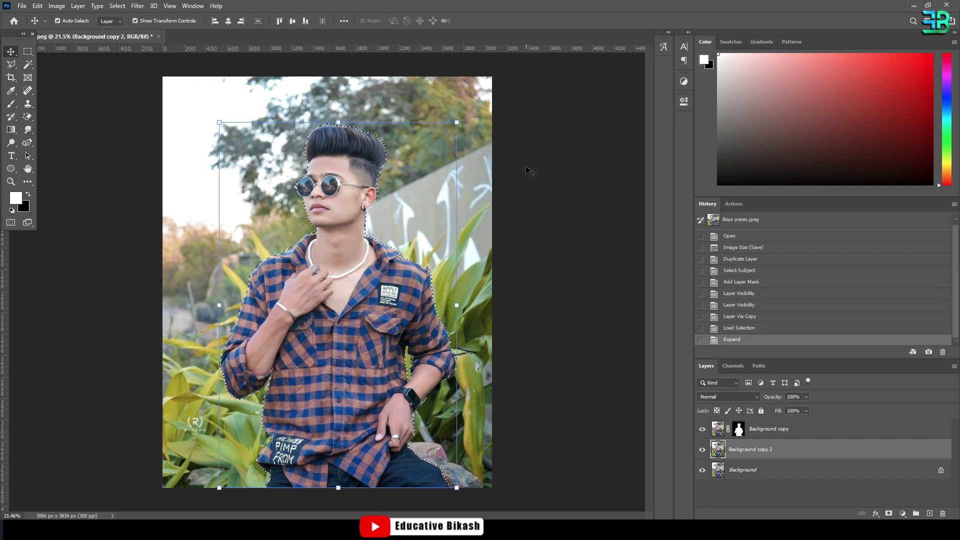
# Step: Check the selection edge around the face and expand the selection by another 10 pixels
pyautogui.keyDown('ctrl'); pyautogui.click(321, 238); pyautogui.keyUp('ctrl')
pyautogui.moveTo(320, 238); pyautogui.dragTo(330, 251)
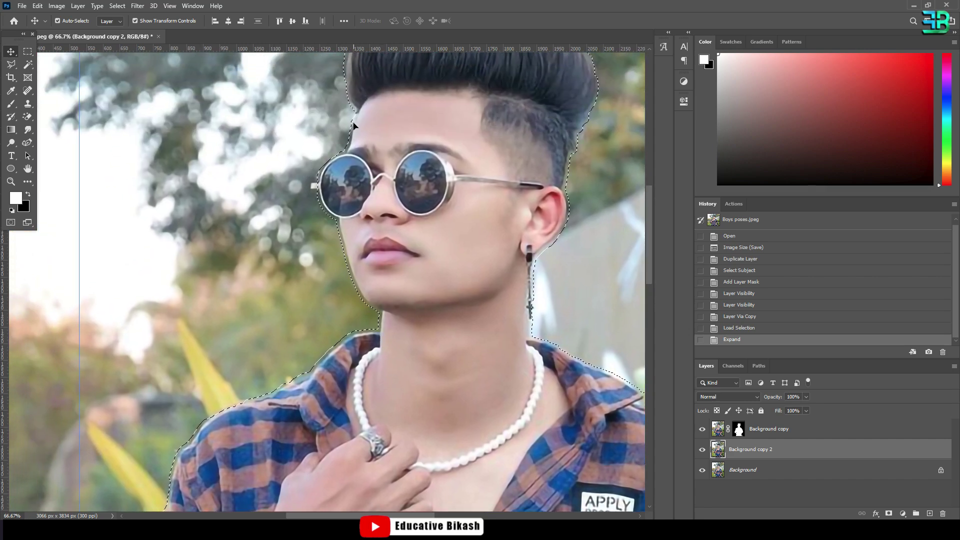
pyautogui.hotkey('ctrl', 'd')
pyautogui.keyDown('alt'); pyautogui.click(571, 169); pyautogui.keyUp('alt')
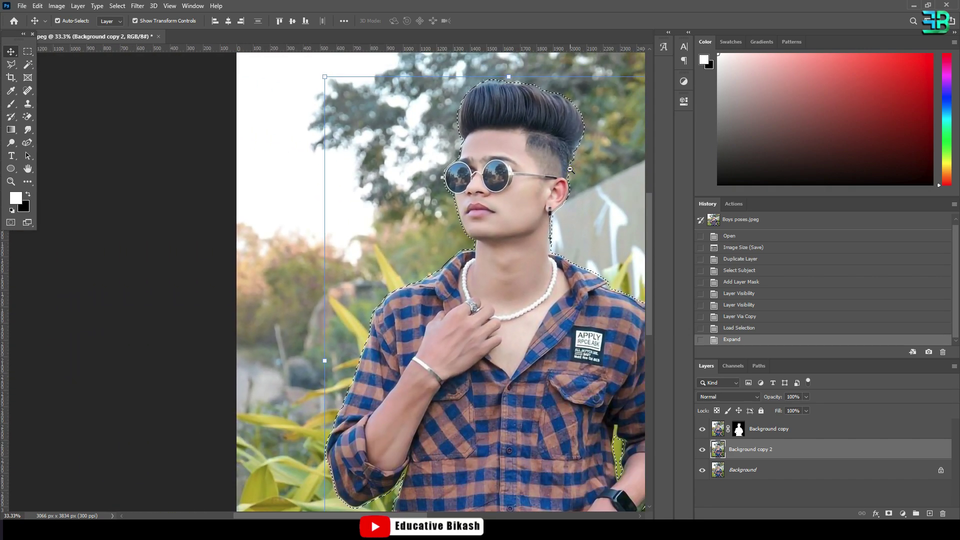
pyautogui.keyDown('alt'); pyautogui.click(571, 169); pyautogui.keyUp('alt')
pyautogui.click(117, 6)
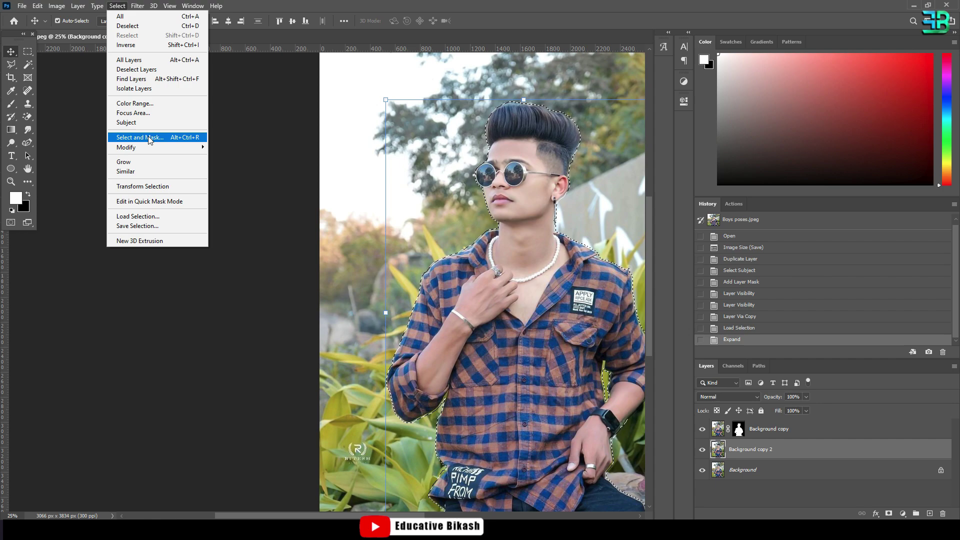
pyautogui.moveTo(150, 148)
pyautogui.click(238, 166)
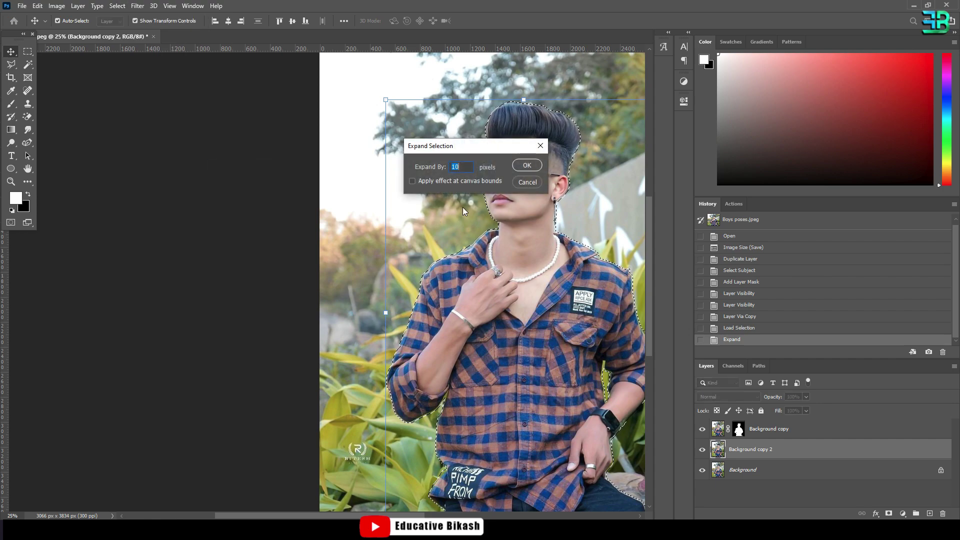
pyautogui.click(526, 165)
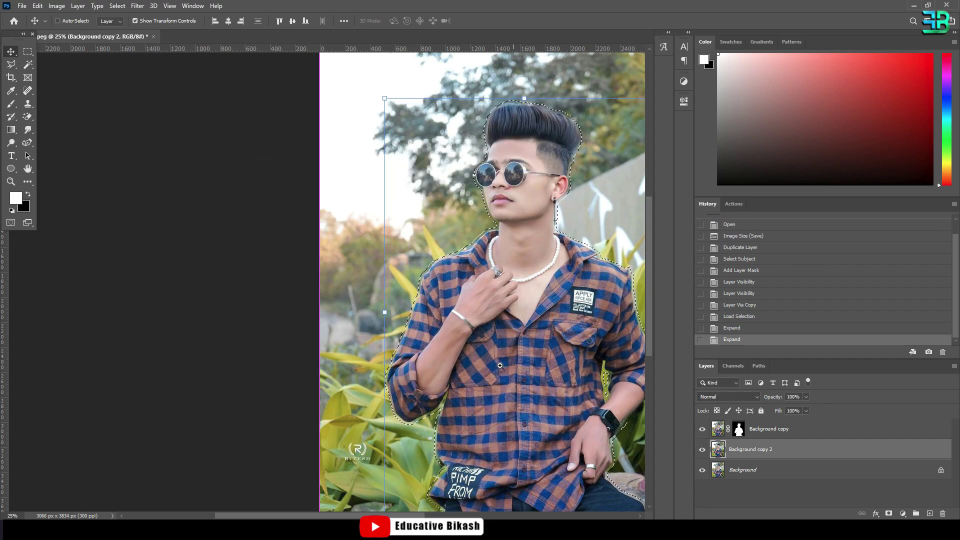
# Step: Remove the selected man from Background copy 2 with Content-Aware Fill, using Auto sampling and output to a new layer
pyautogui.moveTo(616, 364); pyautogui.dragTo(425, 240)
pyautogui.click(425, 241)
pyautogui.keyDown('alt'); pyautogui.click(343, 236); pyautogui.keyUp('alt')
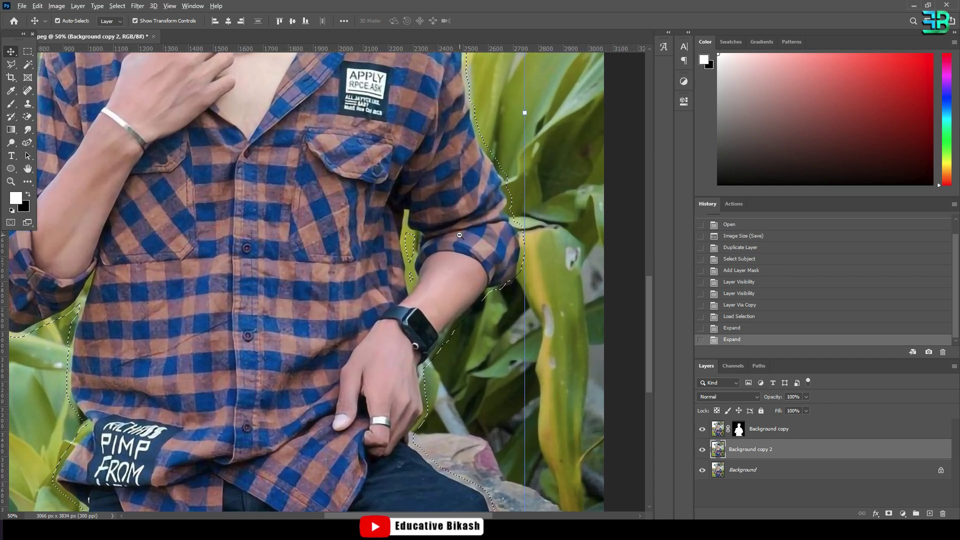
pyautogui.keyDown('alt'); pyautogui.click(343, 237); pyautogui.keyUp('alt')
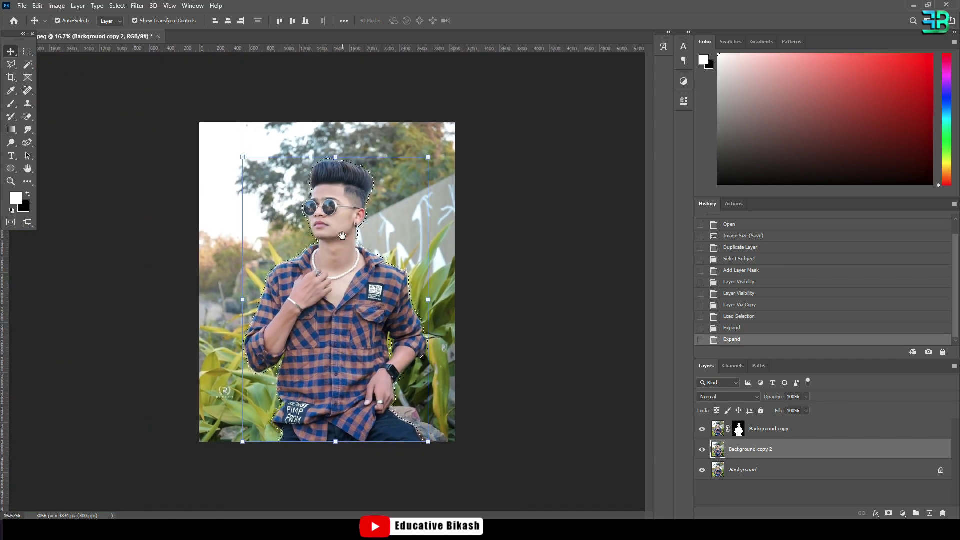
pyautogui.click(37, 6)
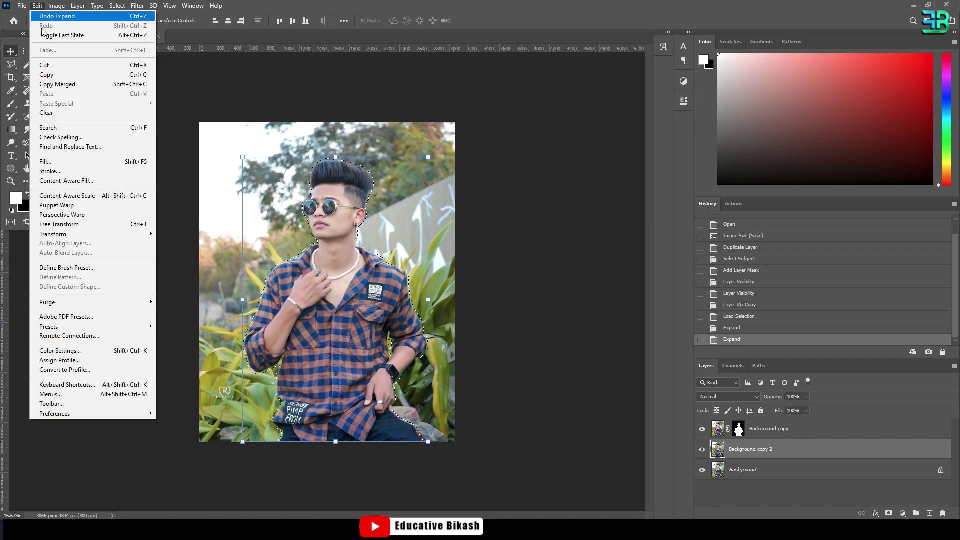
pyautogui.click(77, 181)
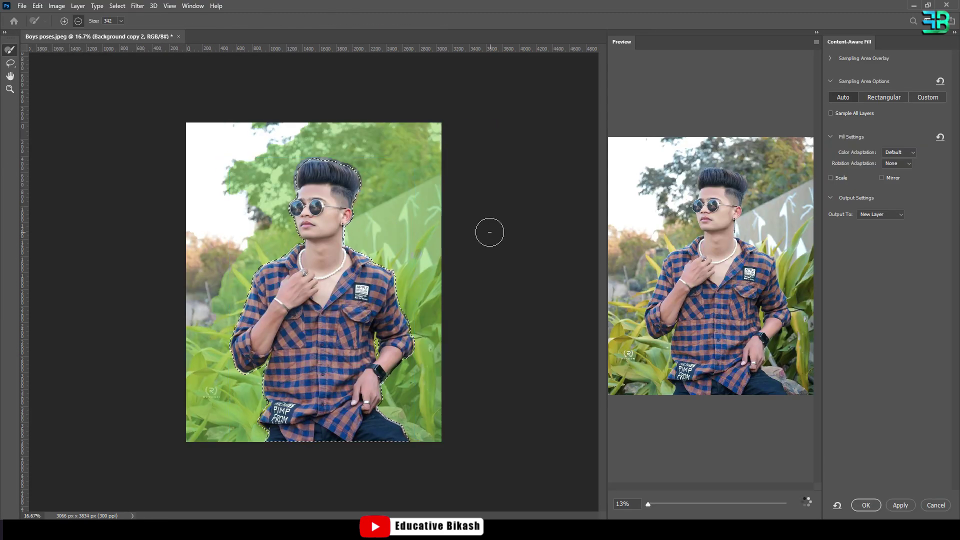
pyautogui.scroll(5, 714, 274)
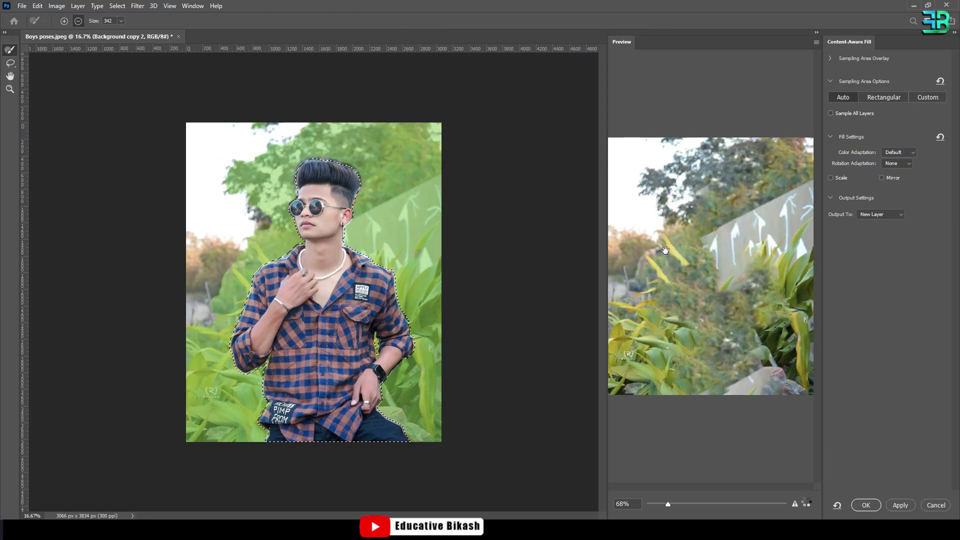
pyautogui.scroll(-5, 728, 275)
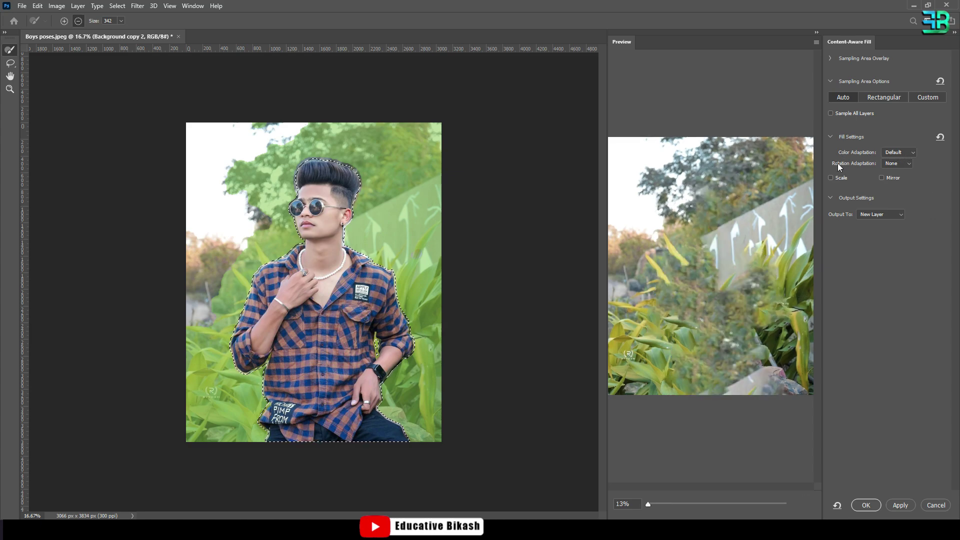
pyautogui.click(900, 164)
pyautogui.click(900, 156)
pyautogui.click(870, 508)
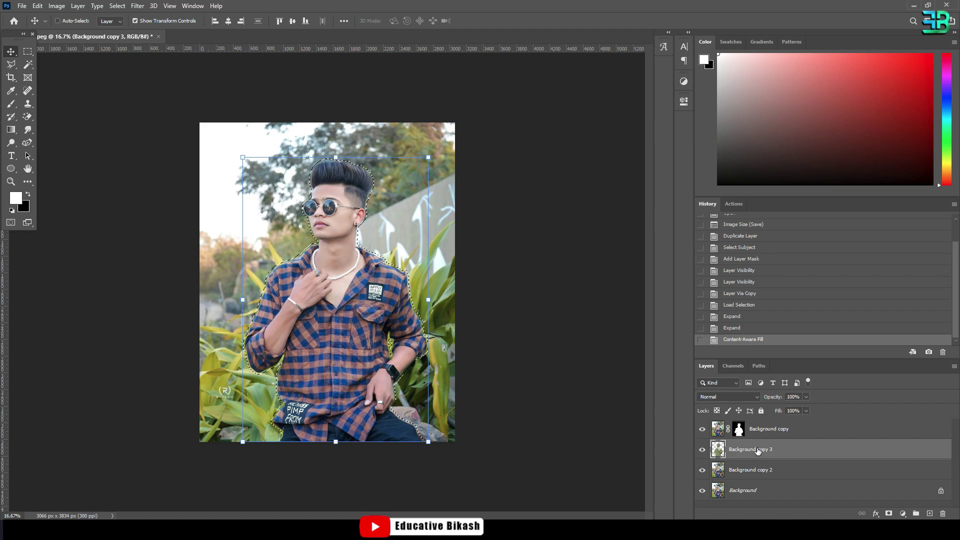
# Step: Deselect and merge the content-aware fill layer down into Background copy 2
pyautogui.hotkey('ctrl', 'd')
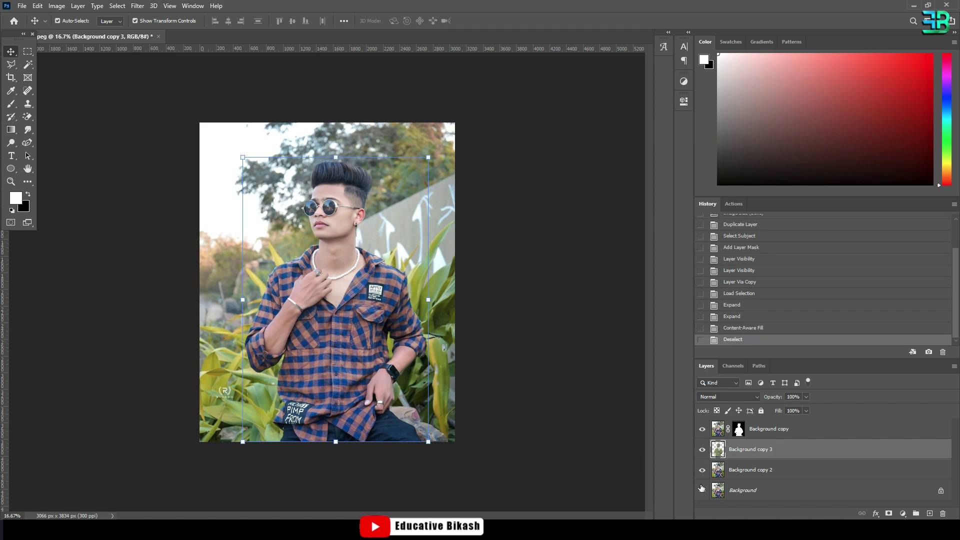
pyautogui.hotkey('ctrl', 'e')
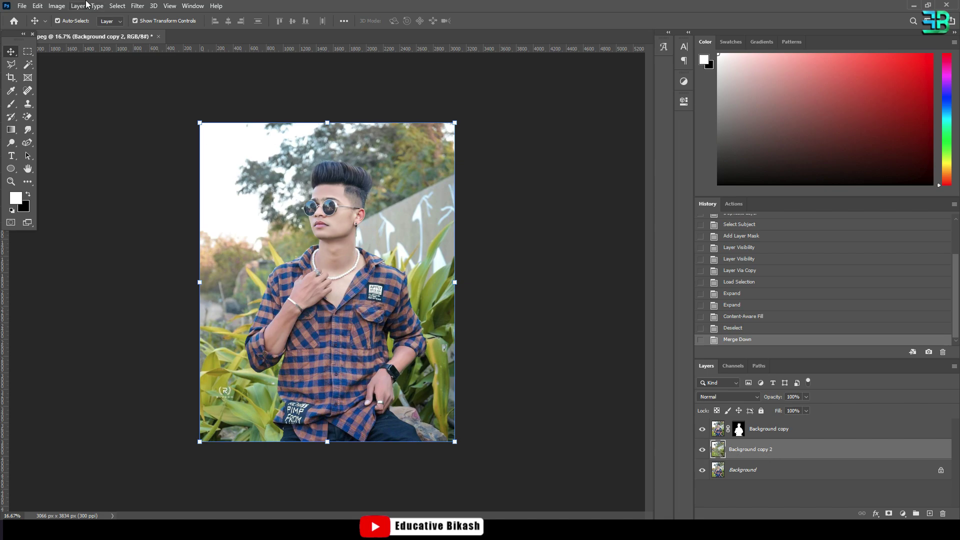
# Step: Apply a Lens Blur to Background copy 2 with Octagon (8) shape, radius 61, blade curvature 77 and rotation 229, comparing before and after
pyautogui.click(138, 6)
pyautogui.moveTo(181, 124)
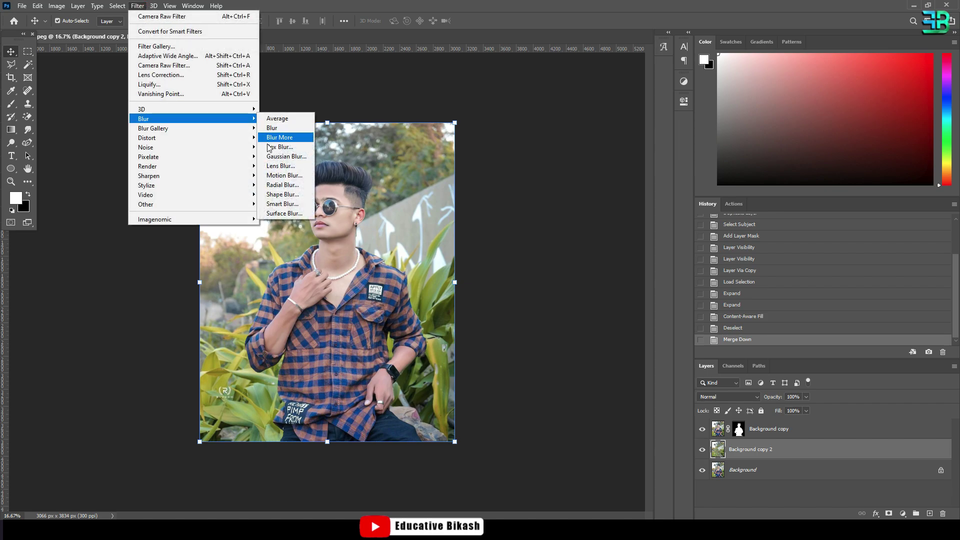
pyautogui.click(296, 167)
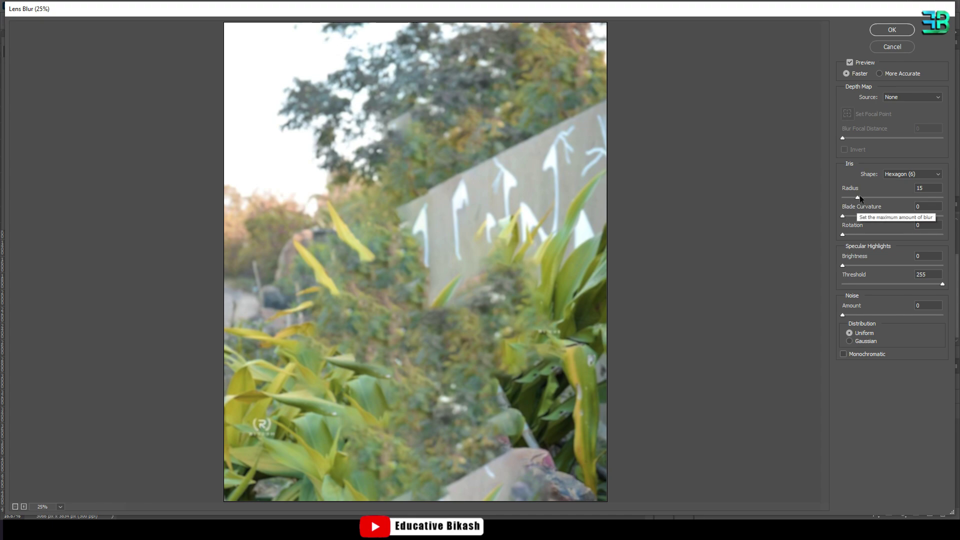
pyautogui.moveTo(857, 198); pyautogui.dragTo(870, 237)
pyautogui.click(845, 215)
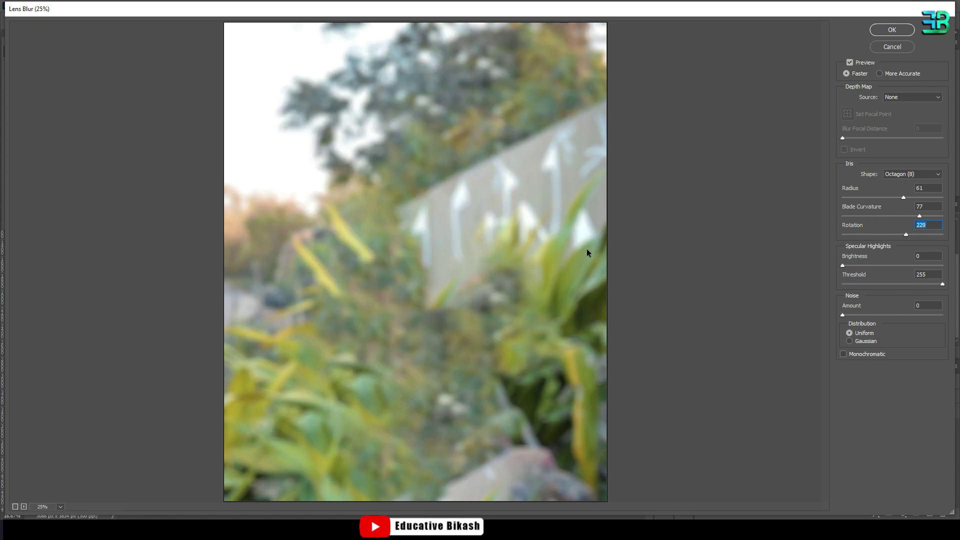
pyautogui.press('alt')
pyautogui.keyDown('ctrl'); pyautogui.click(538, 246); pyautogui.keyUp('ctrl')
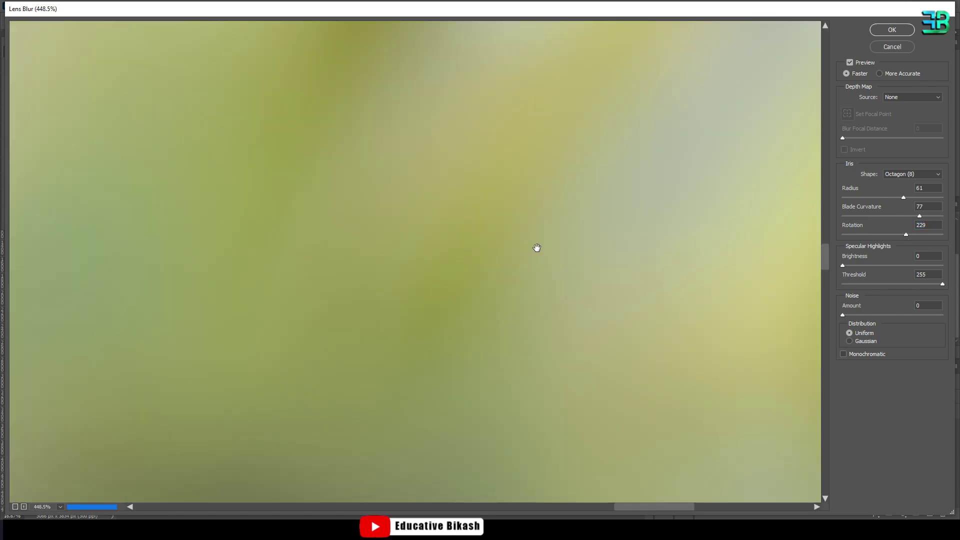
pyautogui.press('alt')
pyautogui.keyDown('alt'); pyautogui.click(537, 248); pyautogui.keyUp('alt')
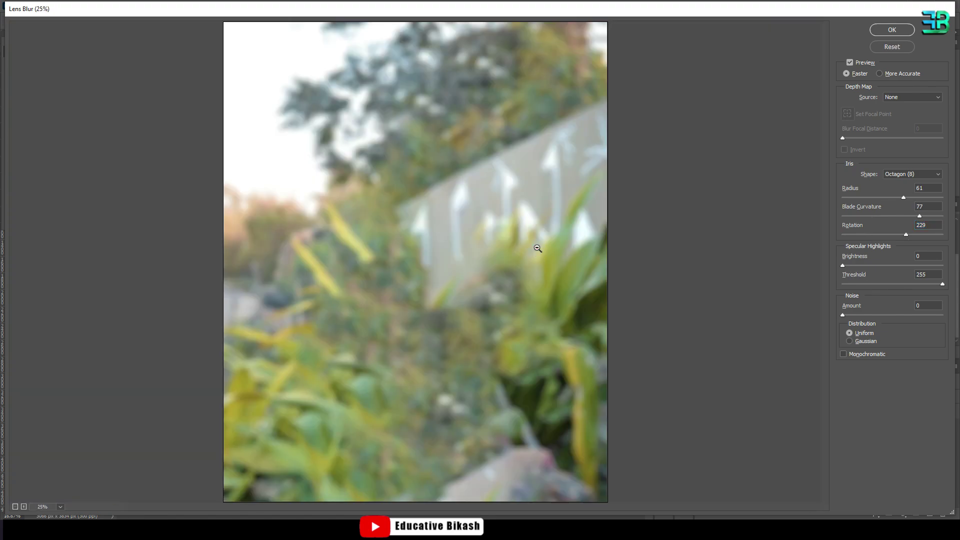
pyautogui.click(880, 31)
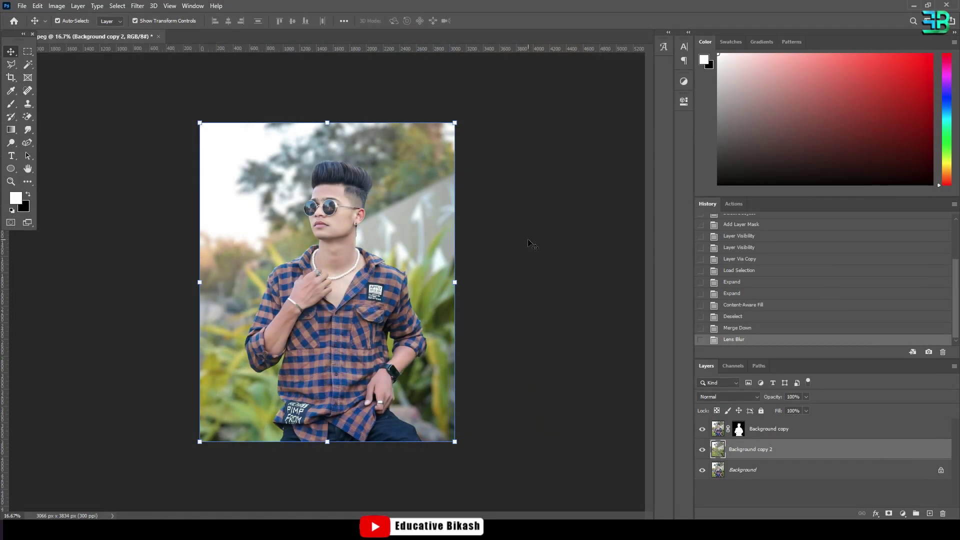
pyautogui.click(702, 450)
pyautogui.click(702, 450)
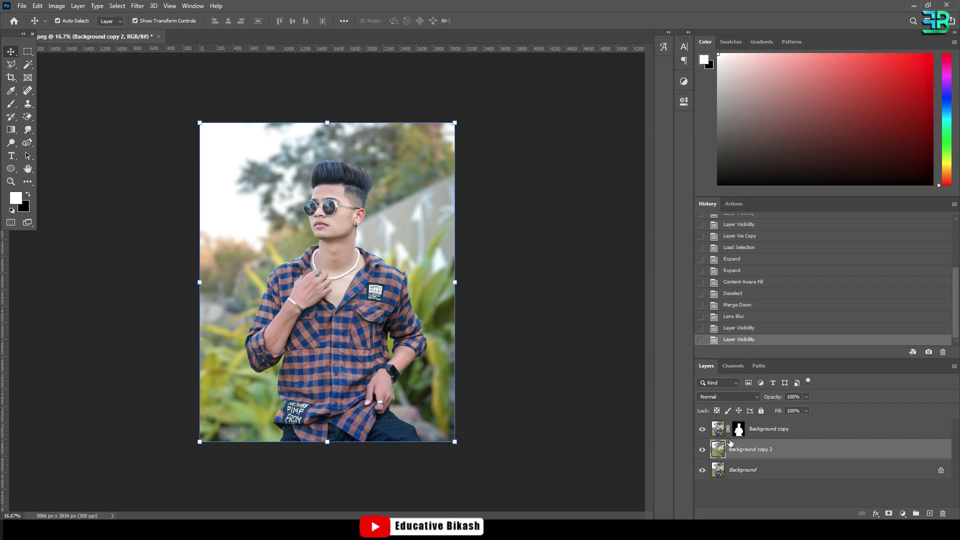
pyautogui.click(765, 432)
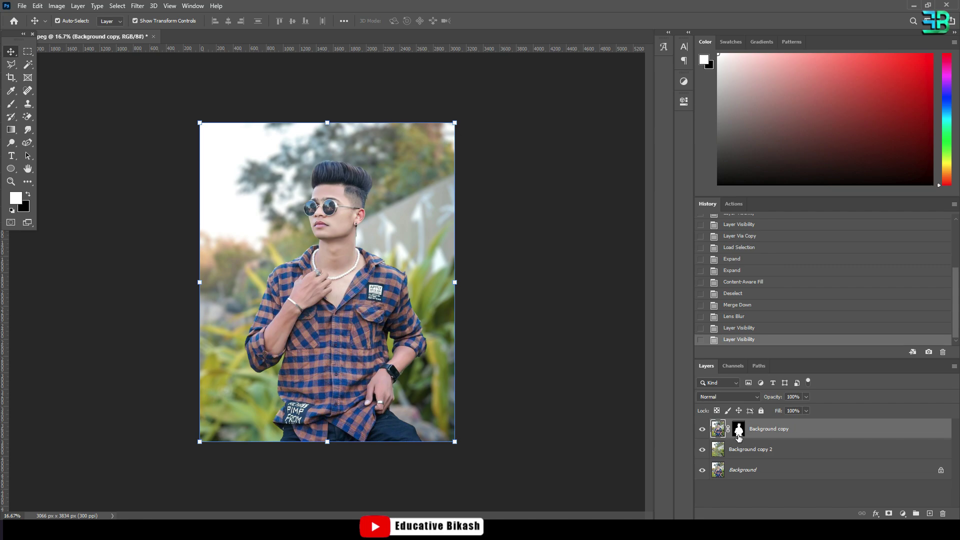
pyautogui.click(14, 63)
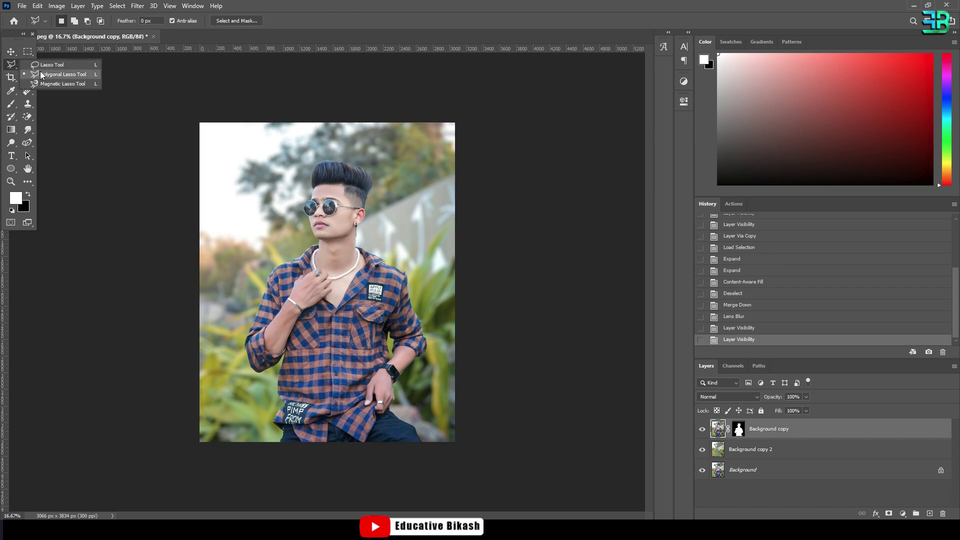
pyautogui.click(11, 69)
pyautogui.click(11, 51)
pyautogui.click(546, 393)
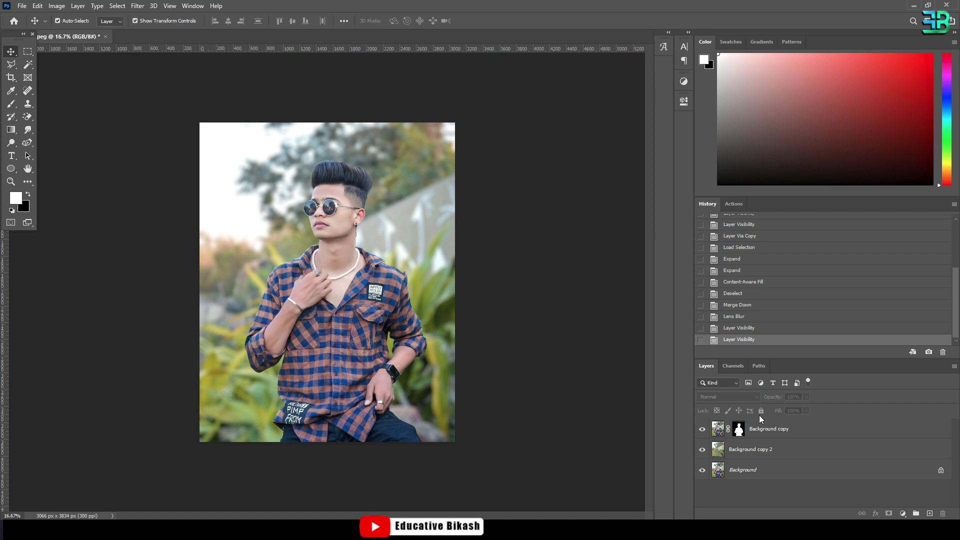
pyautogui.click(768, 428)
# Step: Open Background copy 2 in the Camera Raw Filter and set the Blue, Green and Red Primary calibration saturation to +100 each
pyautogui.click(752, 450)
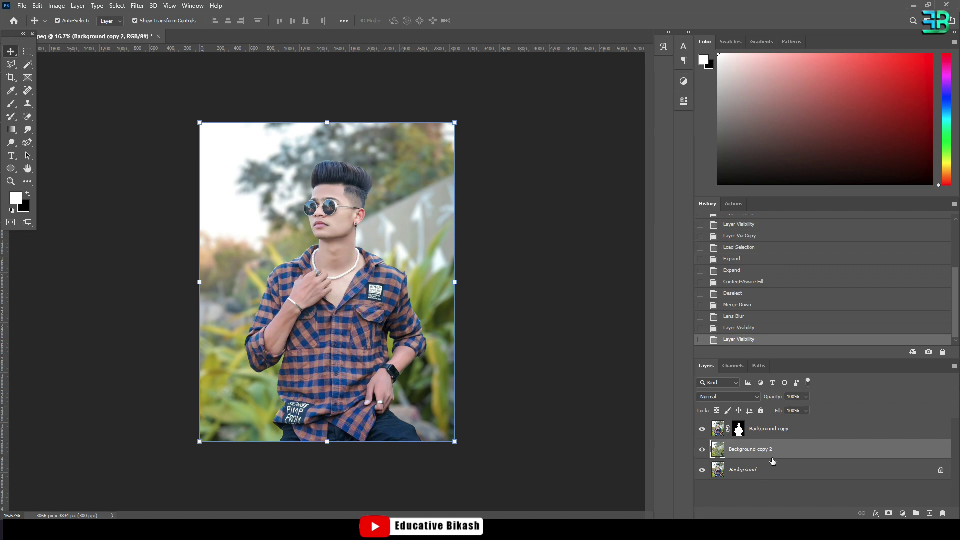
pyautogui.click(138, 6)
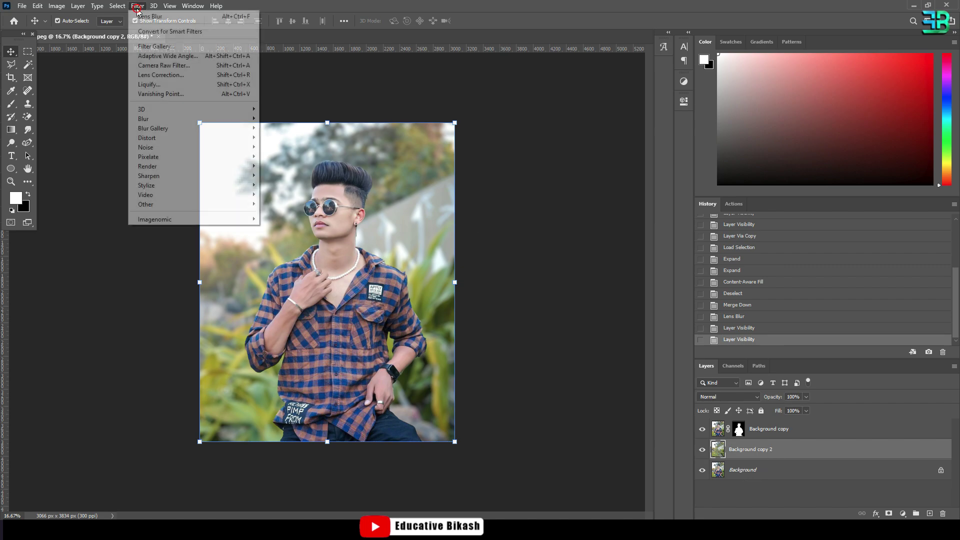
pyautogui.click(172, 69)
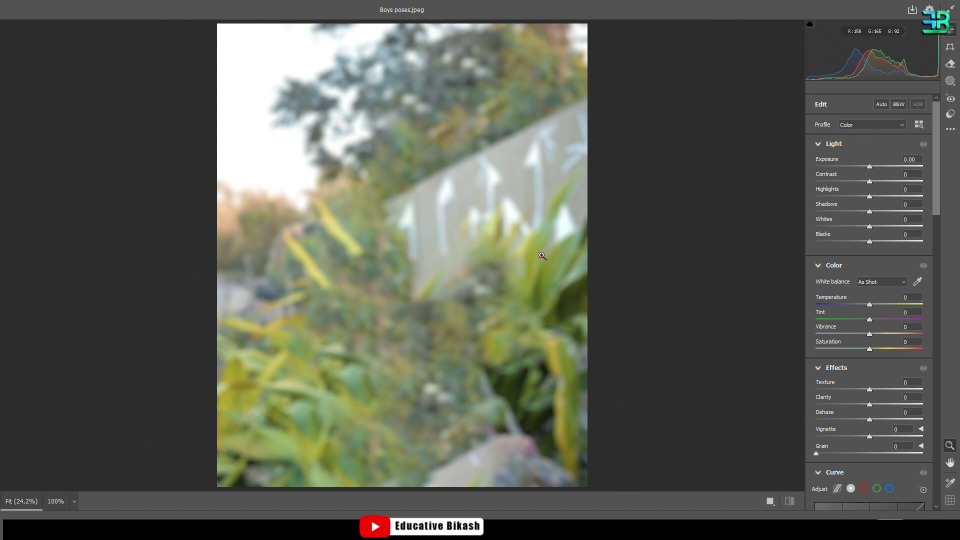
pyautogui.moveTo(555, 243); pyautogui.dragTo(523, 243)
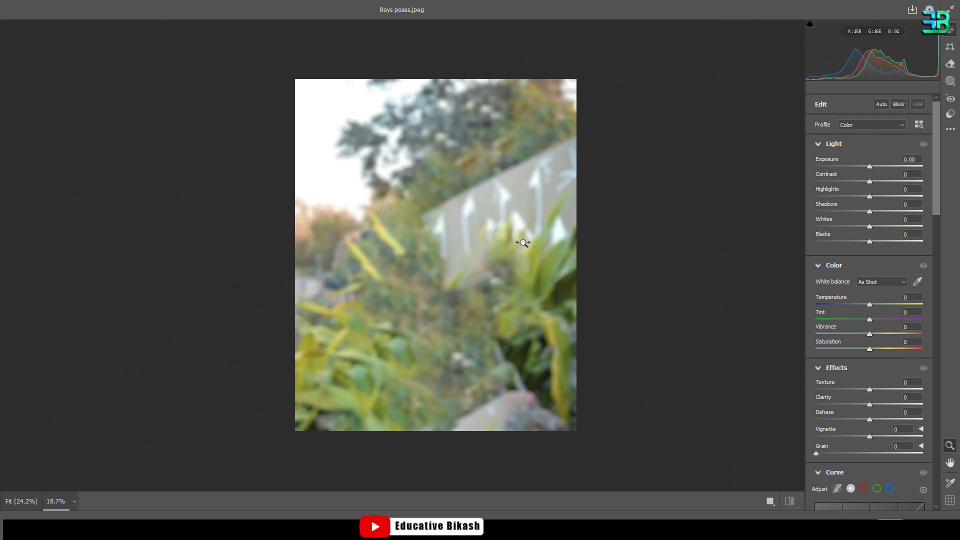
pyautogui.scroll(-5, 870, 300)
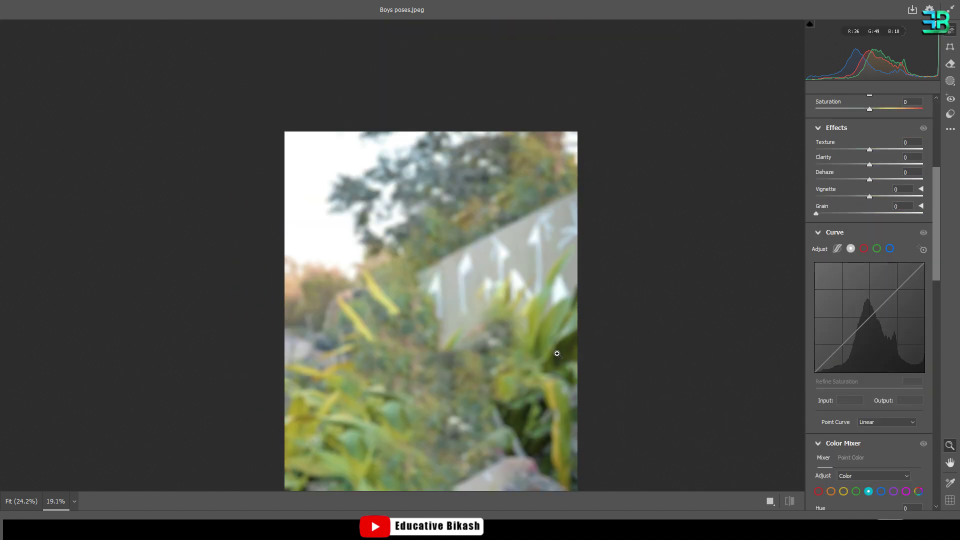
pyautogui.scroll(-15, 867, 380)
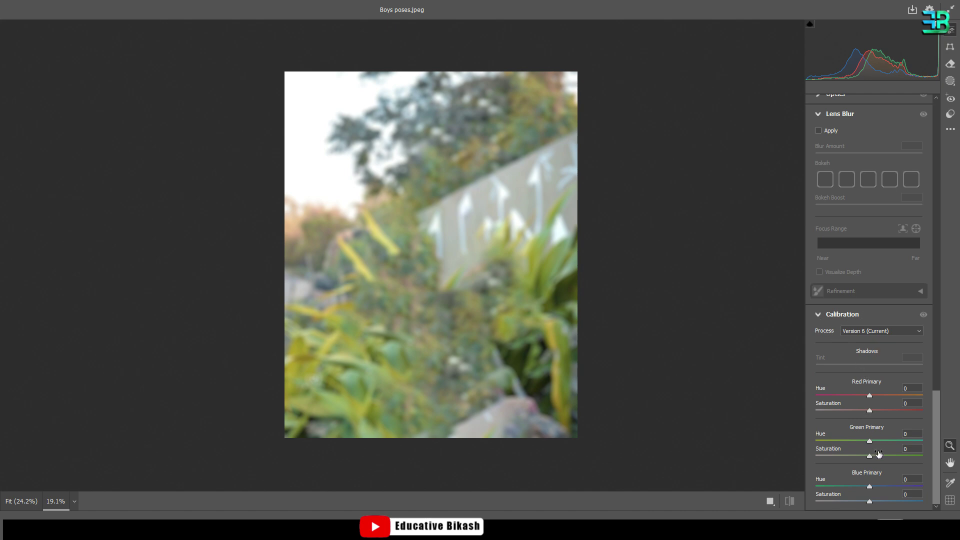
pyautogui.moveTo(870, 501); pyautogui.dragTo(923, 502)
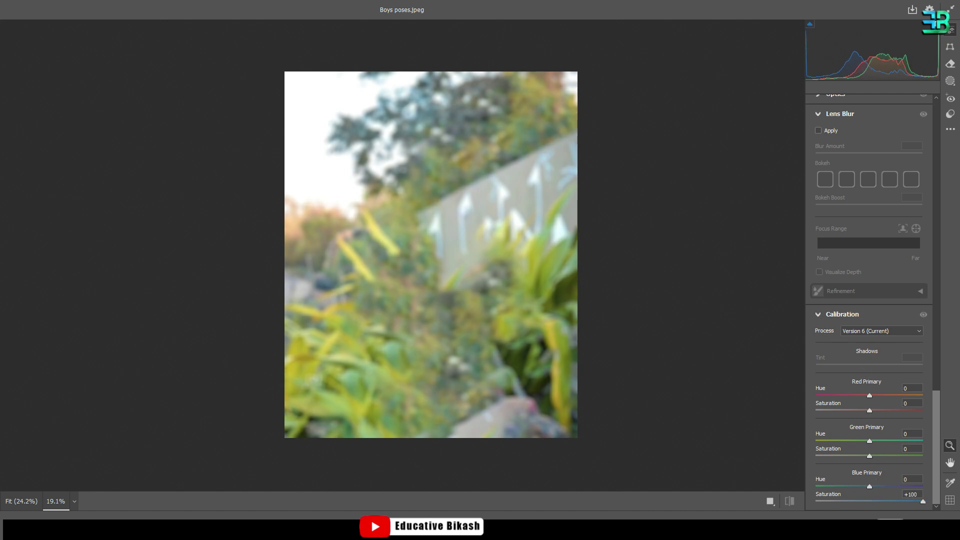
pyautogui.moveTo(888, 456); pyautogui.dragTo(923, 456)
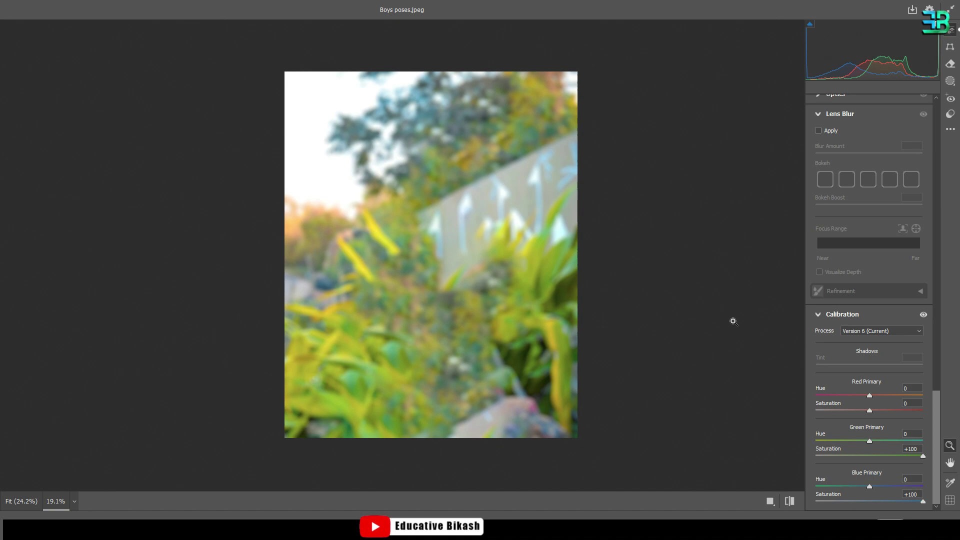
pyautogui.moveTo(871, 410); pyautogui.dragTo(958, 414)
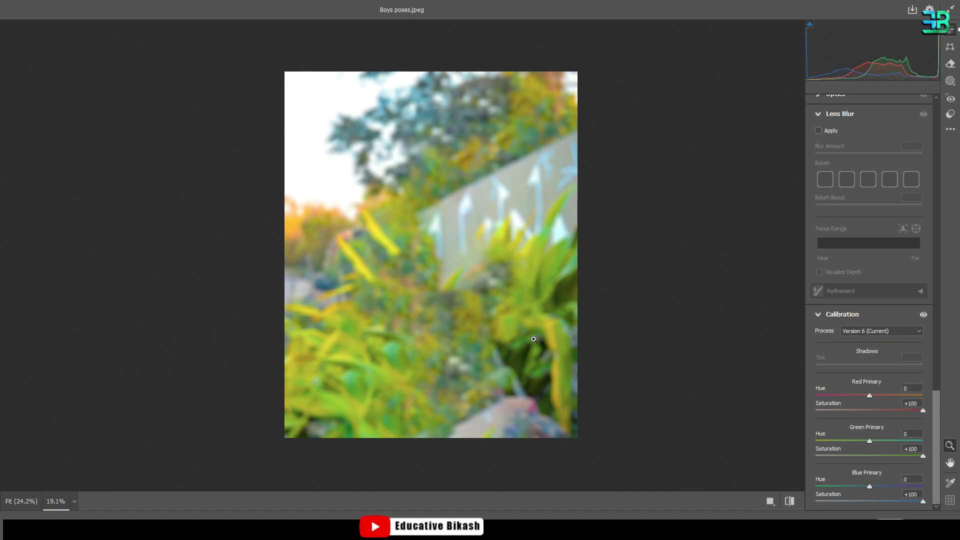
pyautogui.moveTo(533, 339)
pyautogui.mouseDown()
pyautogui.moveTo(467, 327)
pyautogui.moveTo(537, 312)
pyautogui.moveTo(547, 327)
pyautogui.mouseUp()
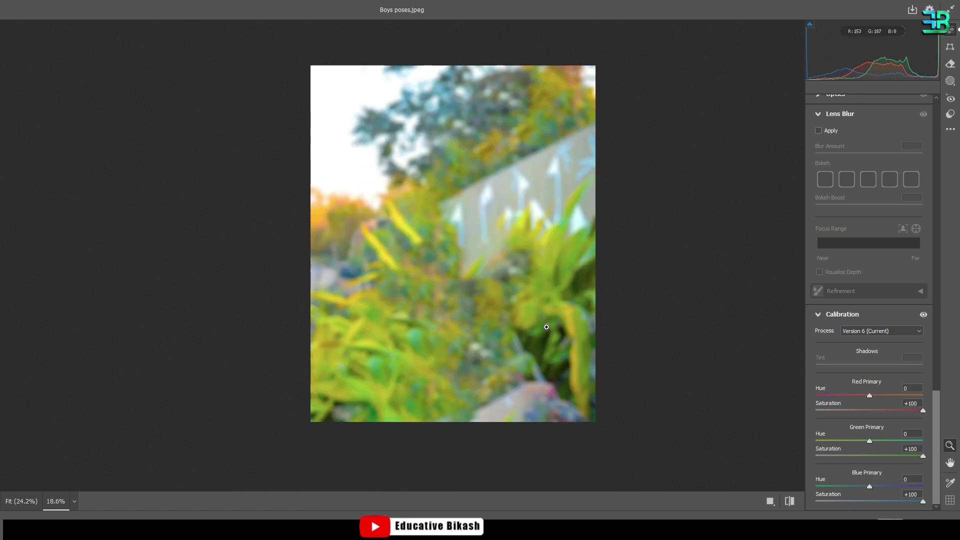
# Step: Set Contrast +11, Highlights -26, Shadows +17, Blacks -16 and Temperature -3 for the blurred background, and apply the Camera Raw Filter
pyautogui.scroll(5, 891, 370)
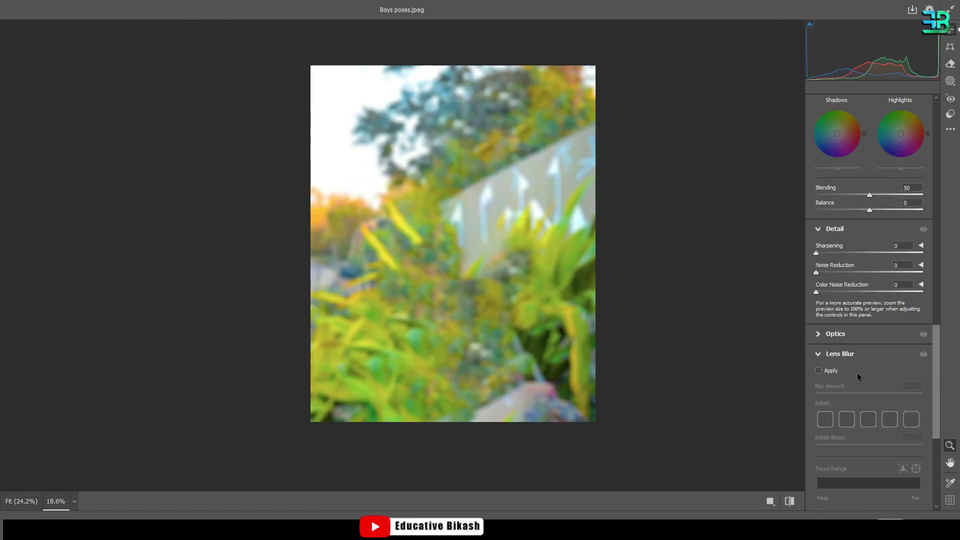
pyautogui.click(818, 370)
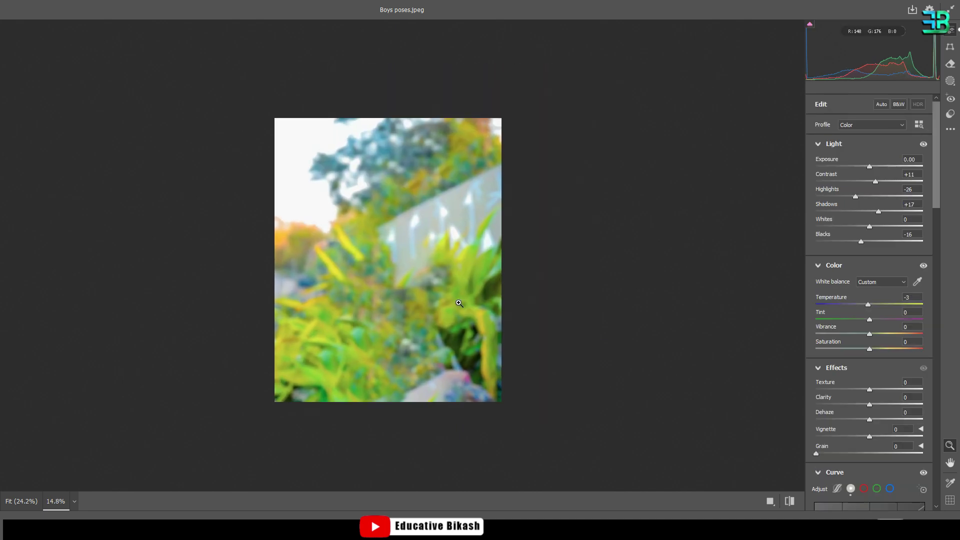
pyautogui.press('Return')
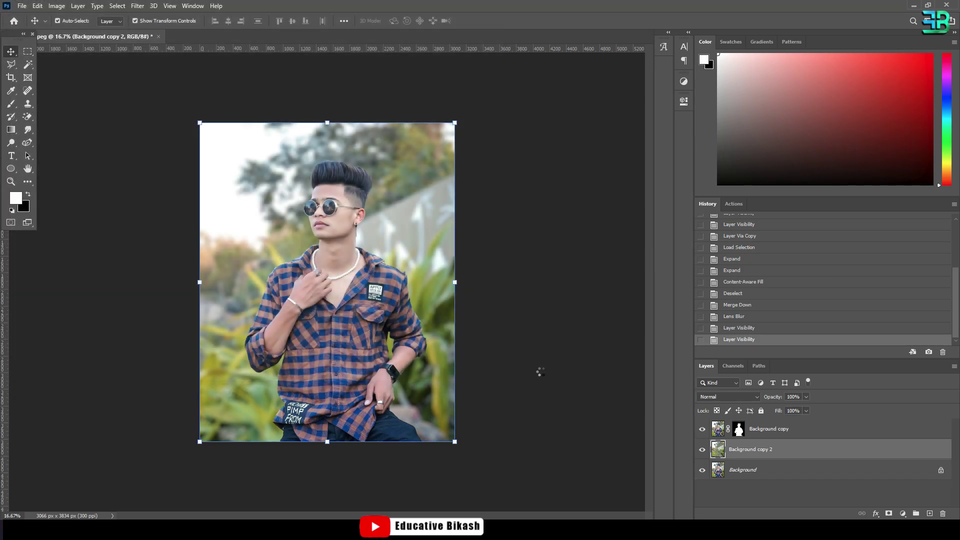
# Step: Open Background copy in the Camera Raw Filter and set Contrast +21, Highlights -34, Shadows +23, Whites +12, Blacks -15 and Temperature +2
pyautogui.click(765, 436)
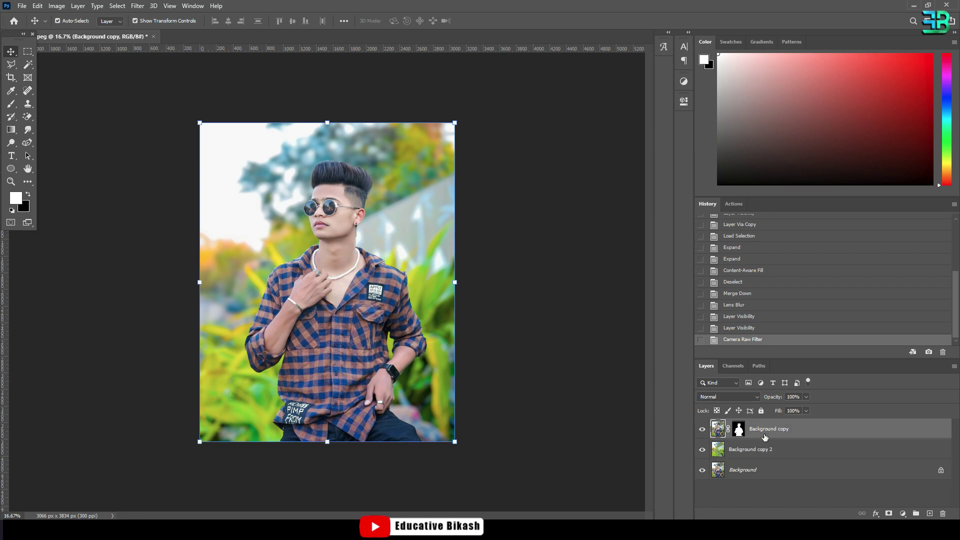
pyautogui.press('ctrl')
pyautogui.hotkey('ctrl', 'shift', 'a')
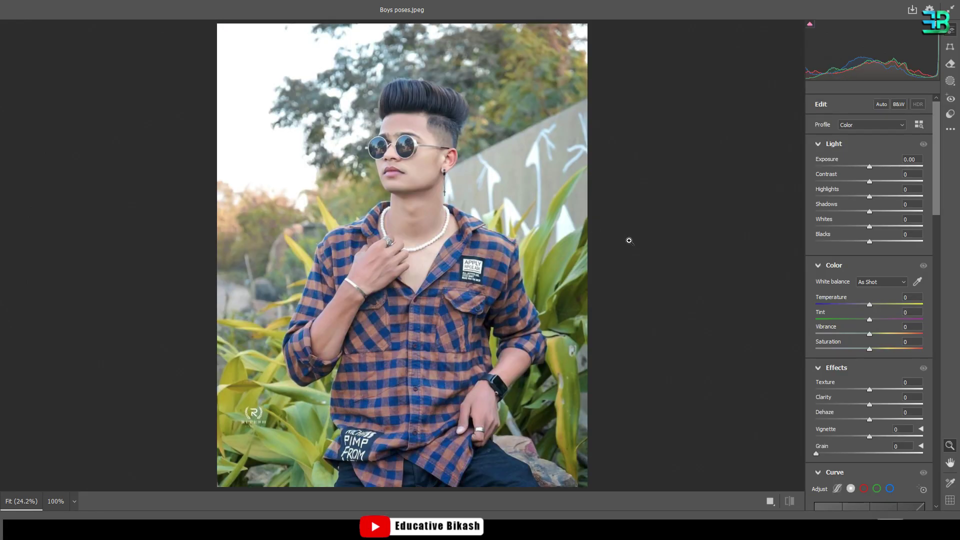
pyautogui.scroll(-1, 513, 215)
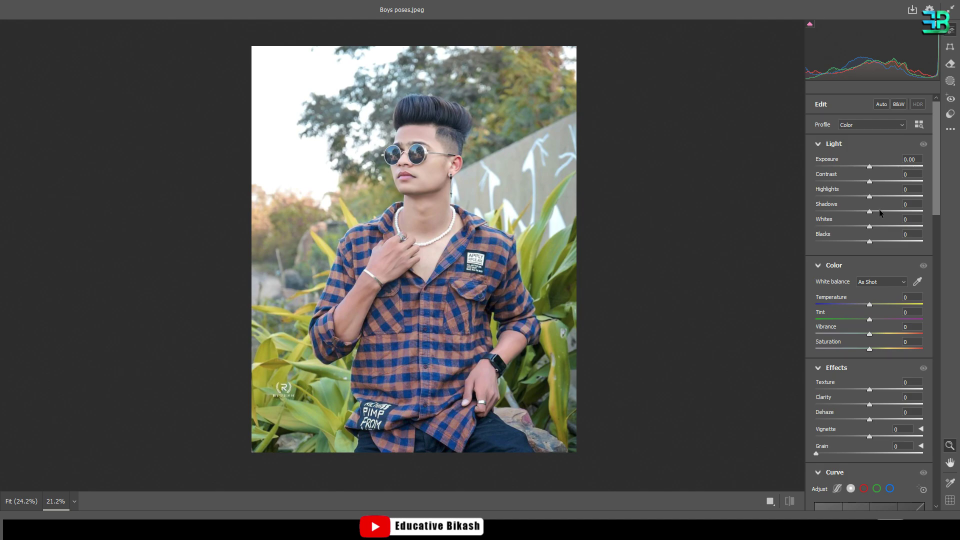
pyautogui.moveTo(882, 211); pyautogui.dragTo(881, 182)
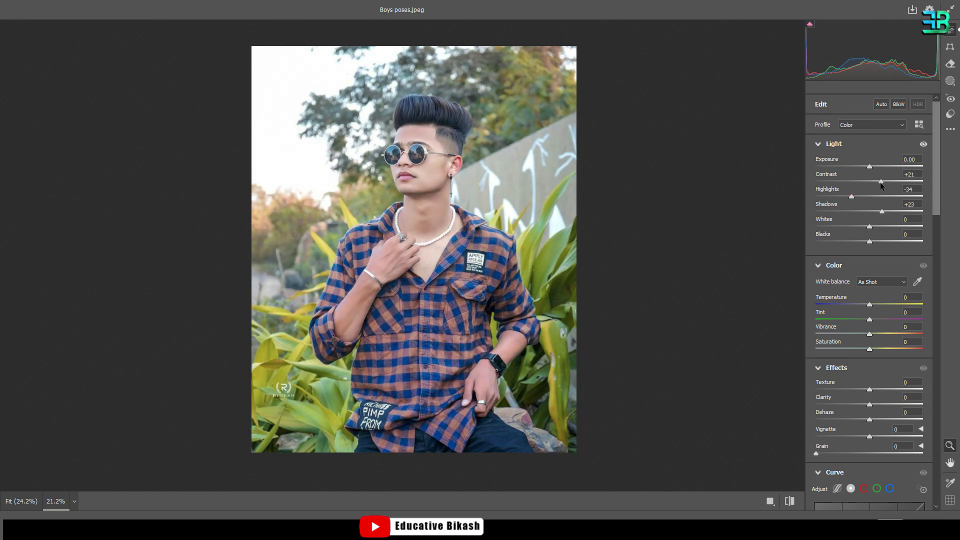
pyautogui.moveTo(870, 240)
pyautogui.mouseDown()
pyautogui.moveTo(860, 239)
pyautogui.moveTo(878, 227)
pyautogui.moveTo(860, 245)
pyautogui.moveTo(871, 247)
pyautogui.mouseUp()
# Step: Set Texture to +13 and shape the point curve with a midpoint at 123/133, a slightly lowered white point and black input 7
pyautogui.scroll(-2, 860, 295)
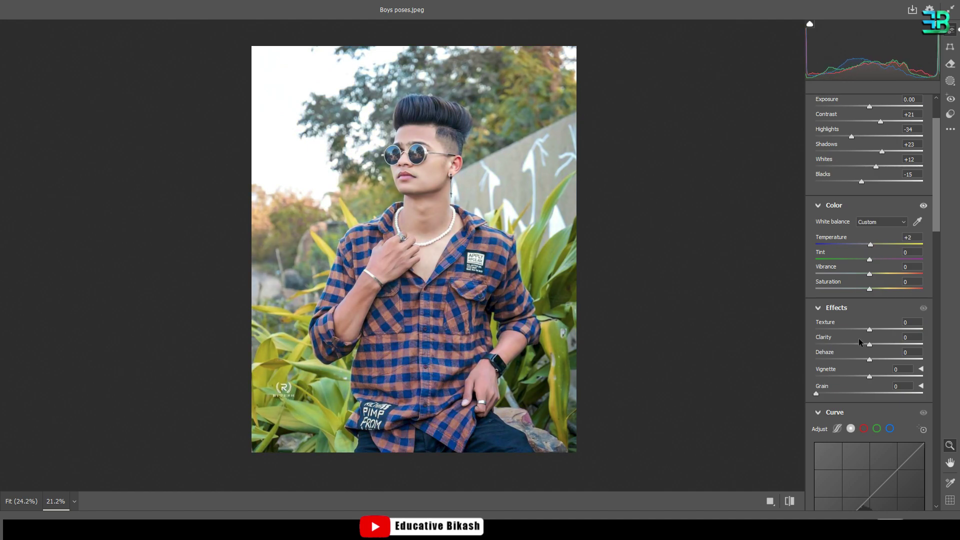
pyautogui.moveTo(870, 330); pyautogui.dragTo(868, 316)
pyautogui.scroll(-3, 870, 333)
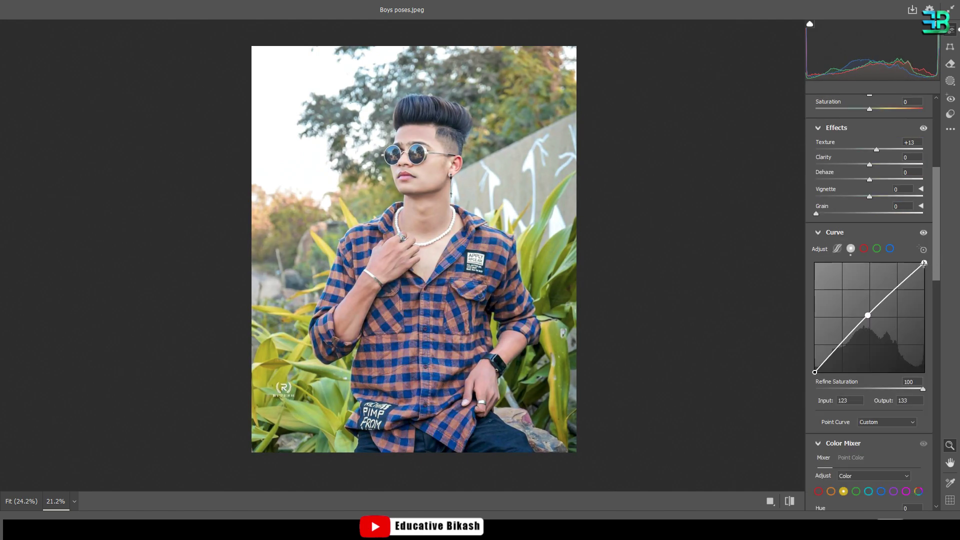
pyautogui.moveTo(924, 263); pyautogui.dragTo(924, 267)
pyautogui.moveTo(815, 372); pyautogui.dragTo(818, 372)
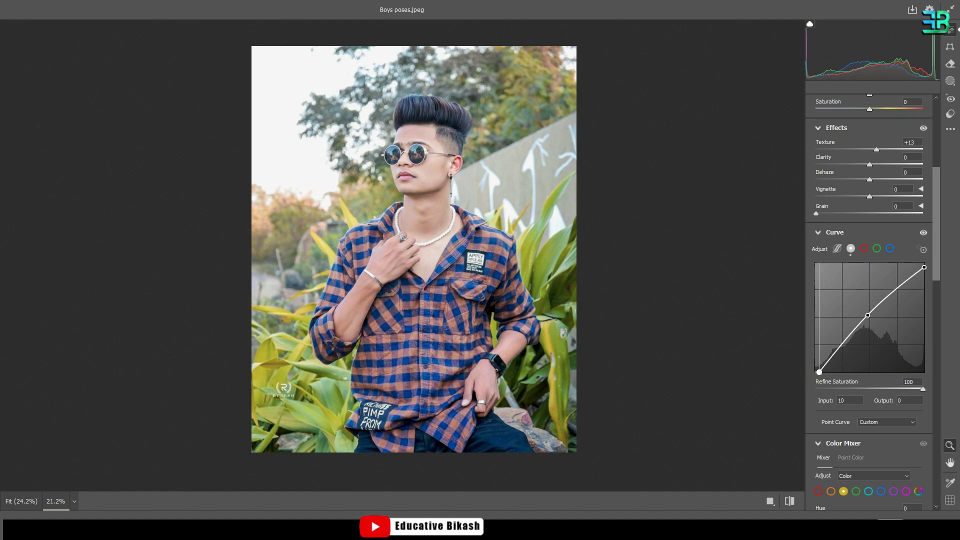
# Step: In the Color Mixer, set blue saturation to +63 and orange luminance to +21, and moderately raise red saturation
pyautogui.scroll(-3, 872, 373)
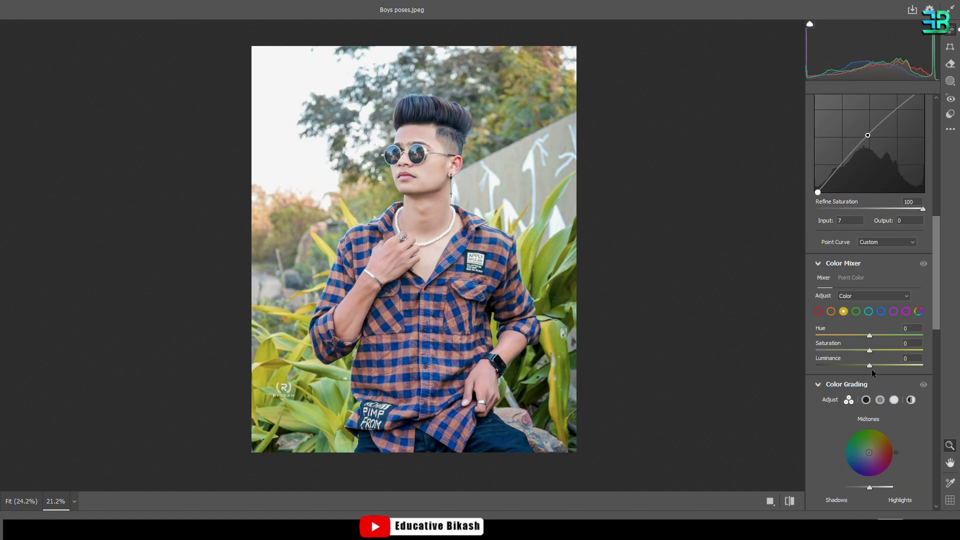
pyautogui.click(881, 311)
pyautogui.moveTo(870, 351); pyautogui.dragTo(904, 350)
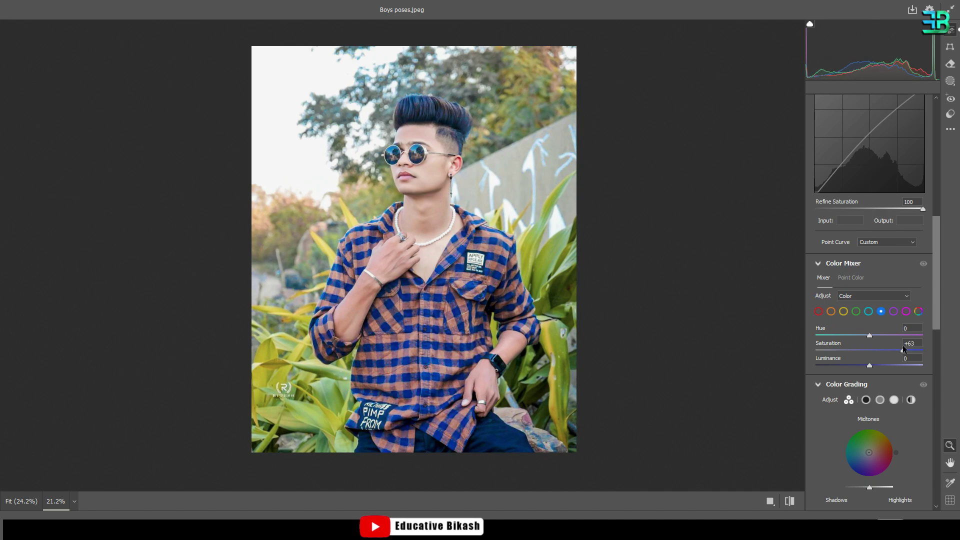
pyautogui.click(831, 311)
pyautogui.click(882, 366)
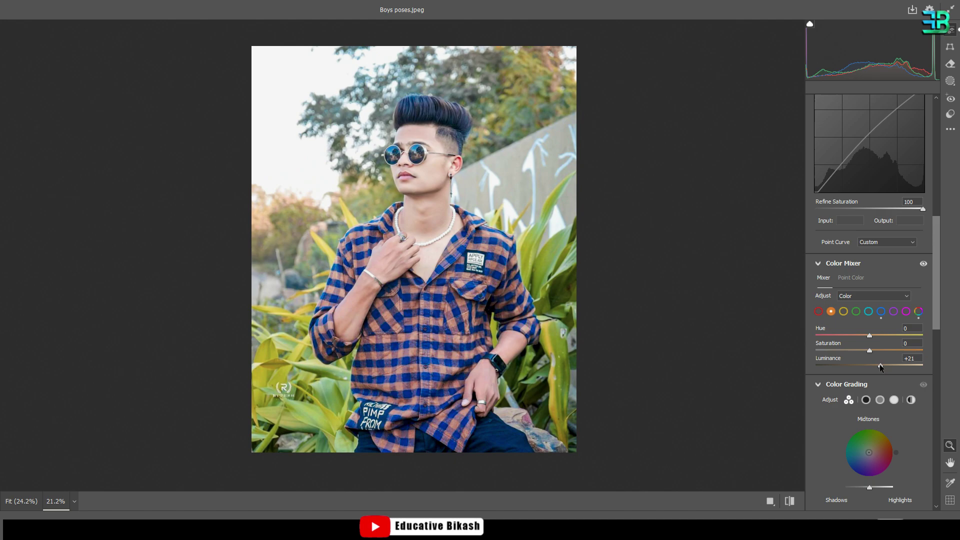
pyautogui.click(819, 311)
pyautogui.click(890, 351)
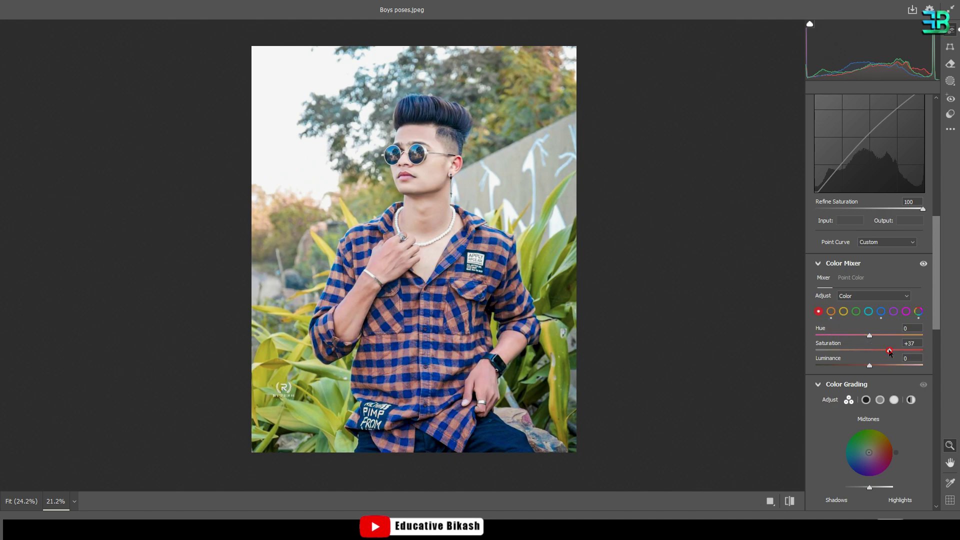
pyautogui.moveTo(890, 352); pyautogui.dragTo(879, 354)
# Step: Set the Blue Primary calibration saturation to +100 and apply the Camera Raw Filter to Background copy
pyautogui.scroll(-10, 879, 480)
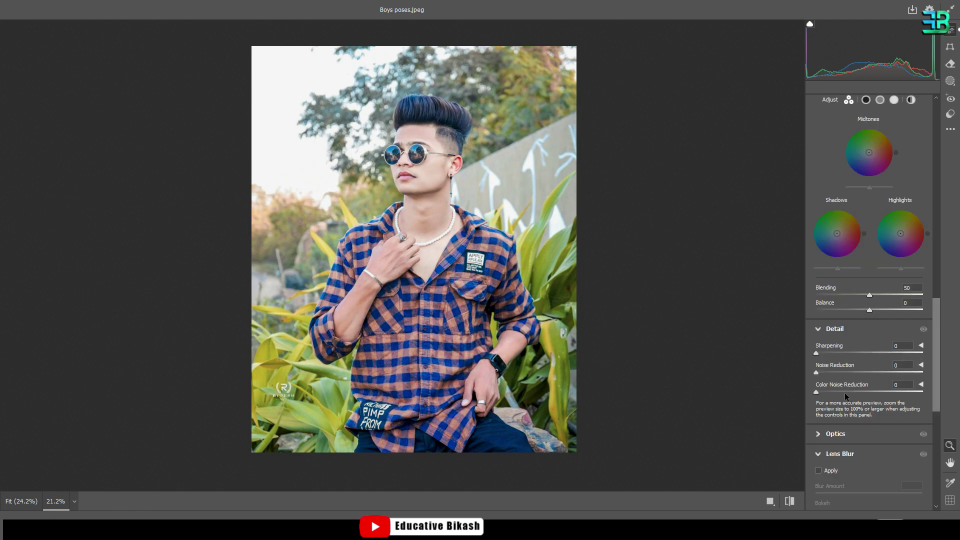
pyautogui.moveTo(870, 501); pyautogui.dragTo(926, 509)
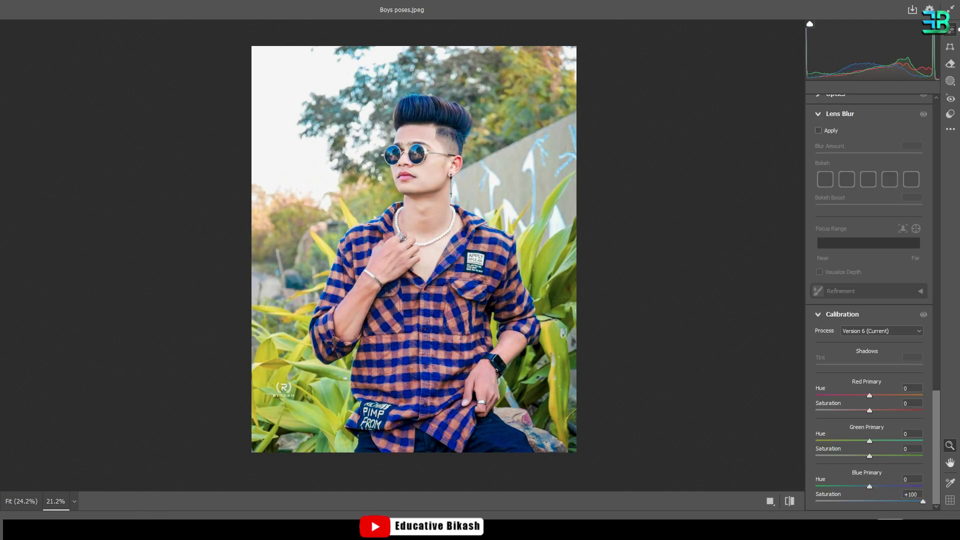
pyautogui.scroll(-3, 605, 343)
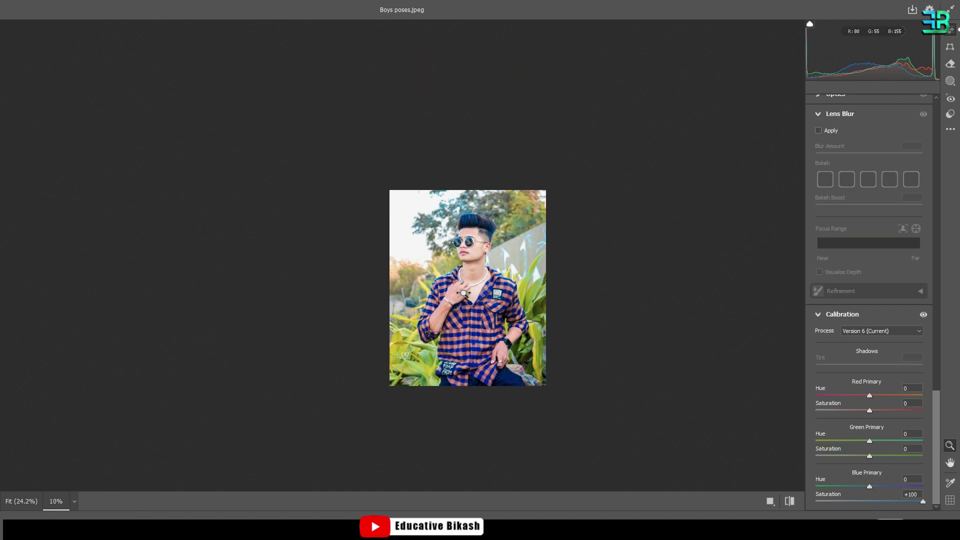
pyautogui.scroll(2, 462, 260)
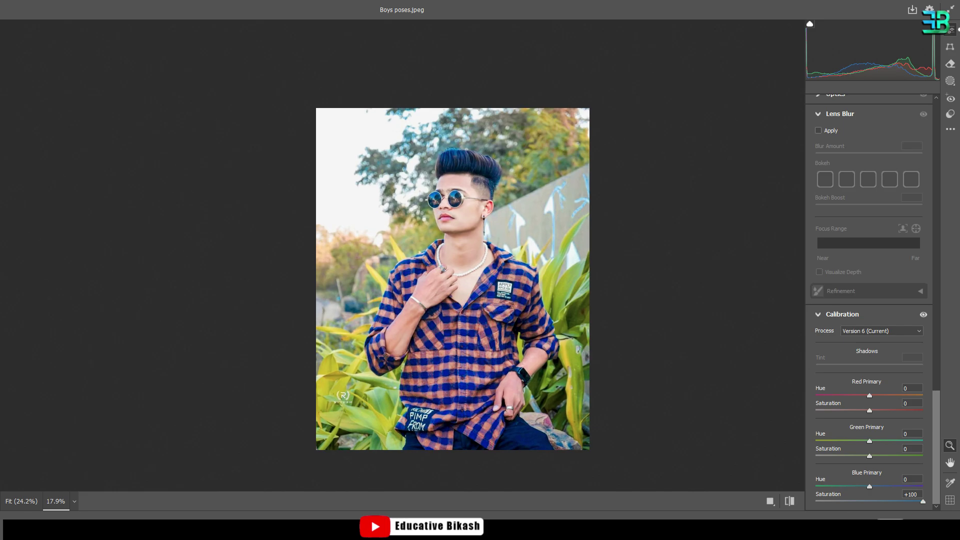
pyautogui.press('Return')
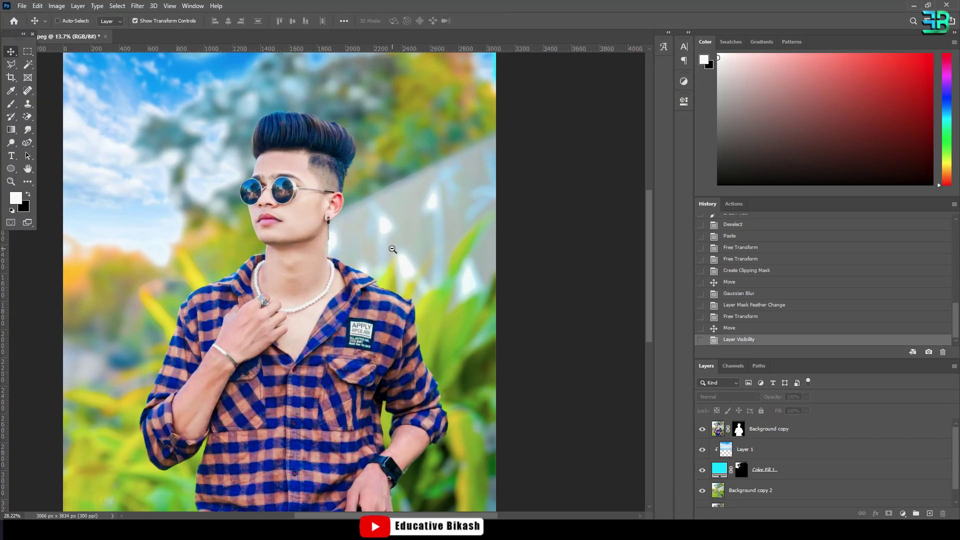
# Step: Stamp all visible layers into a new layer above Background copy, and toggle the new layer's visibility off and on
pyautogui.scroll(-3, 375, 245)
pyautogui.scroll(2, 376, 245)
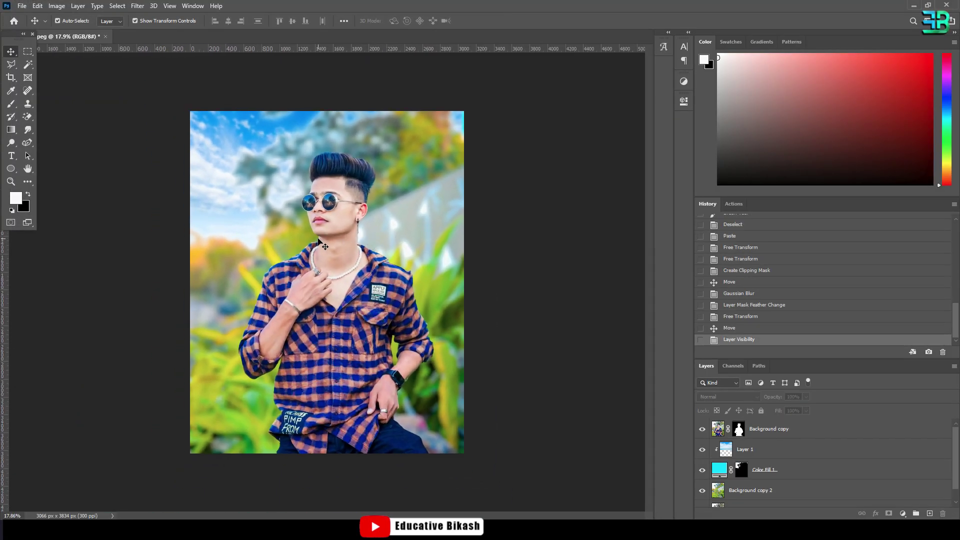
pyautogui.click(768, 437)
pyautogui.click(525, 339)
pyautogui.hotkey('ctrl', 'shift', 'alt', 'e')
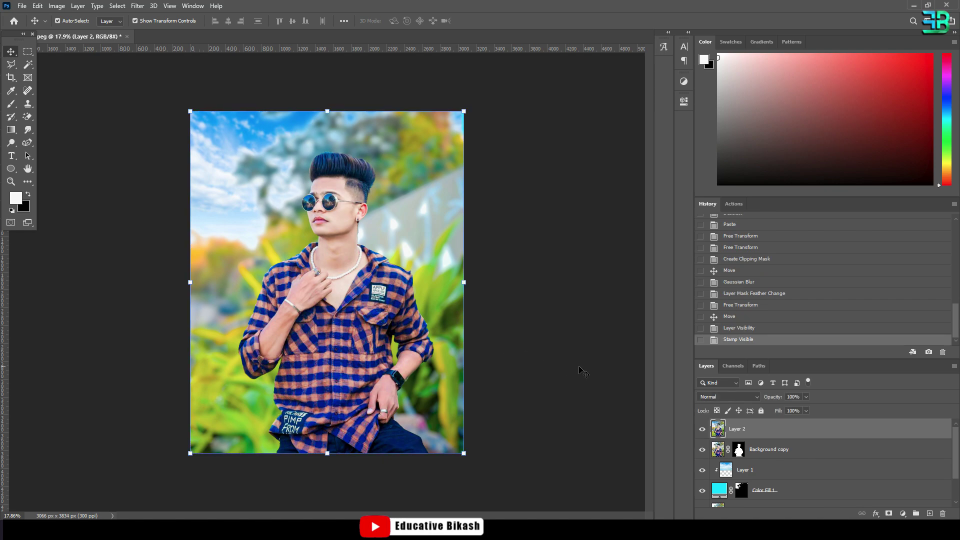
pyautogui.click(702, 430)
pyautogui.click(703, 430)
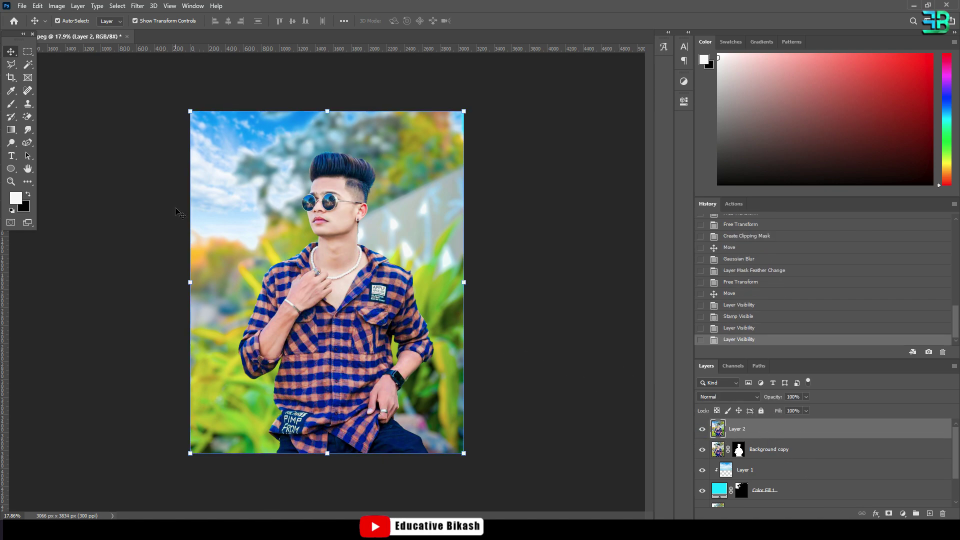
# Step: Open Layer 2 in the Camera Raw Filter, set Blue Primary calibration hue to -29 and saturation to +33, and raise Green Primary saturation
pyautogui.click(137, 6)
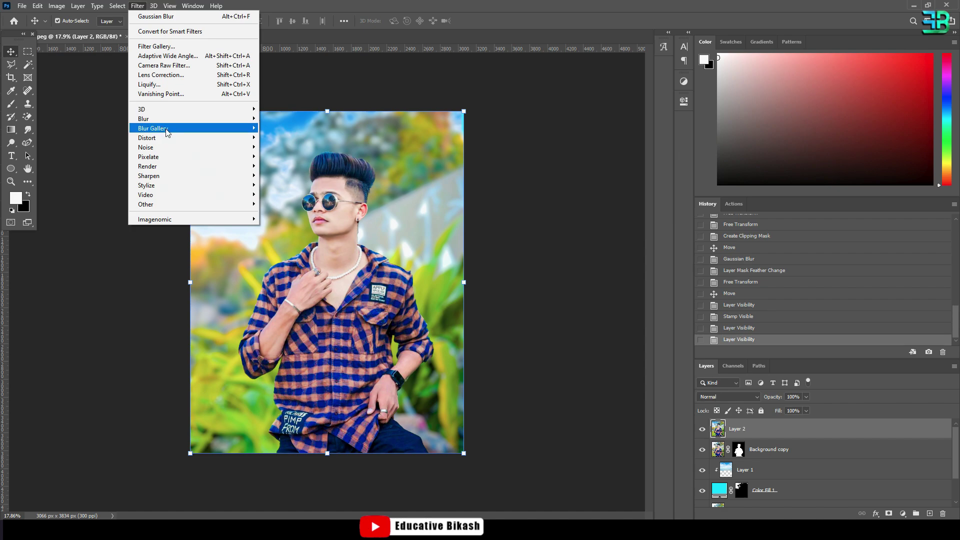
pyautogui.click(165, 66)
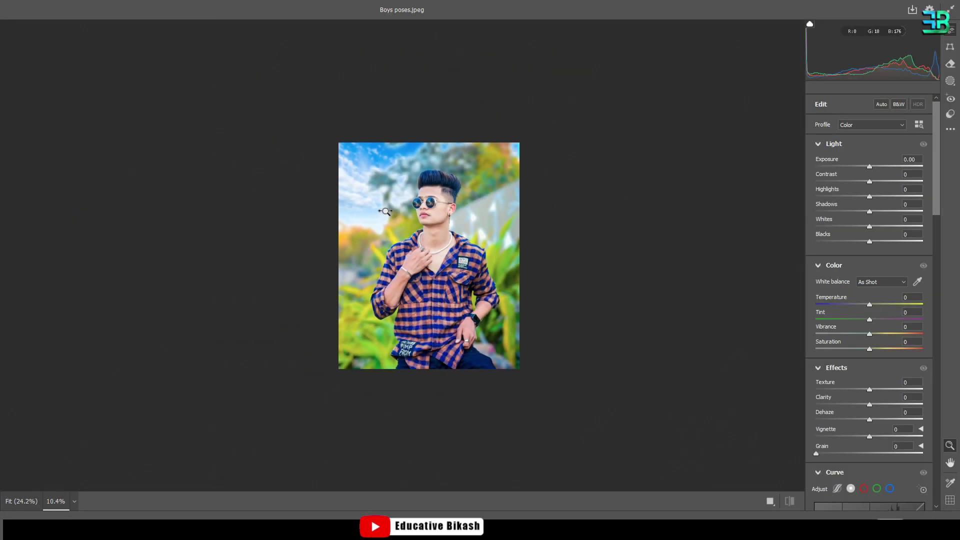
pyautogui.moveTo(385, 211); pyautogui.dragTo(530, 314)
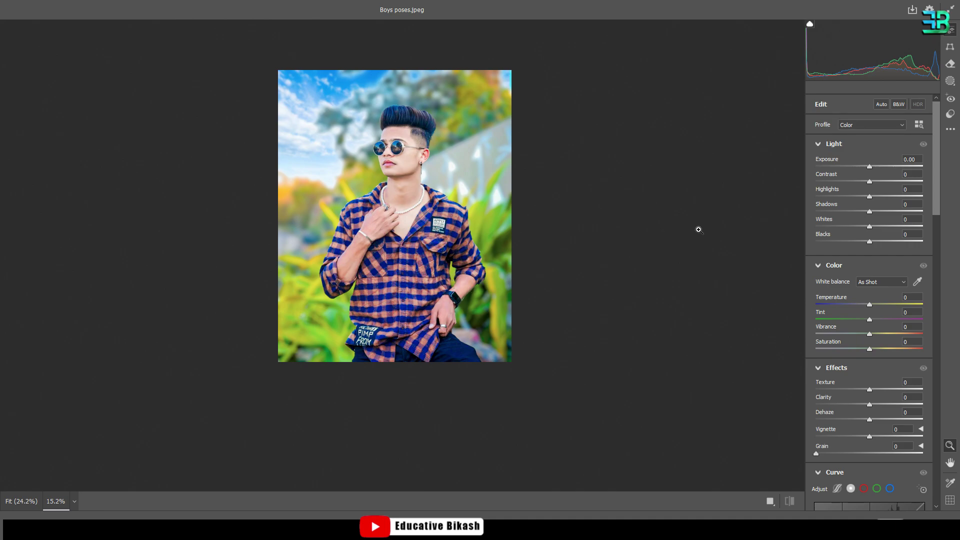
pyautogui.scroll(-15, 880, 489)
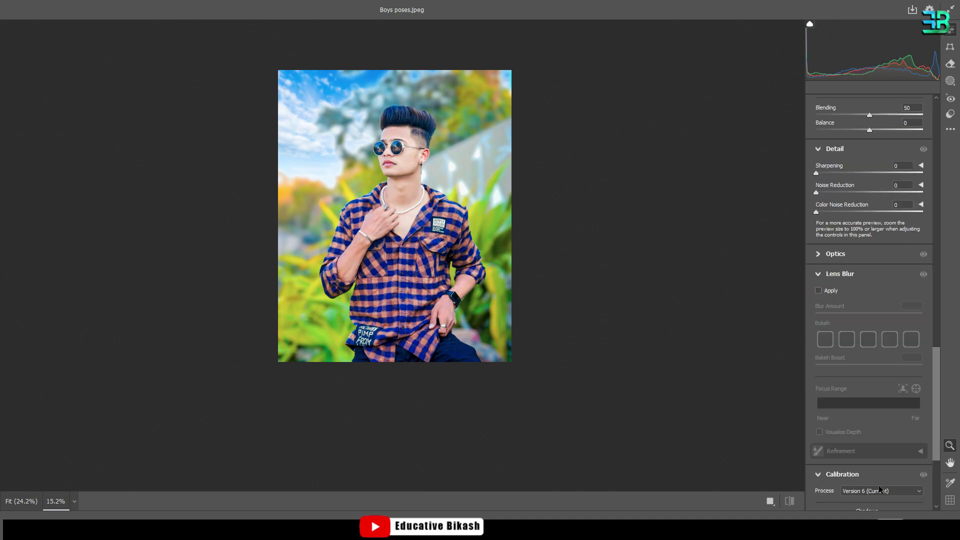
pyautogui.scroll(-3, 880, 489)
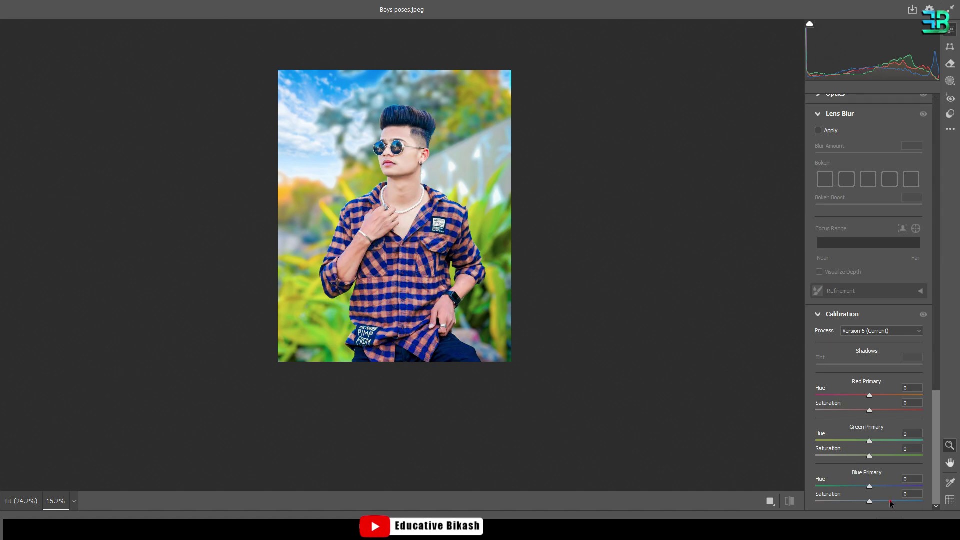
pyautogui.moveTo(890, 502); pyautogui.dragTo(854, 481)
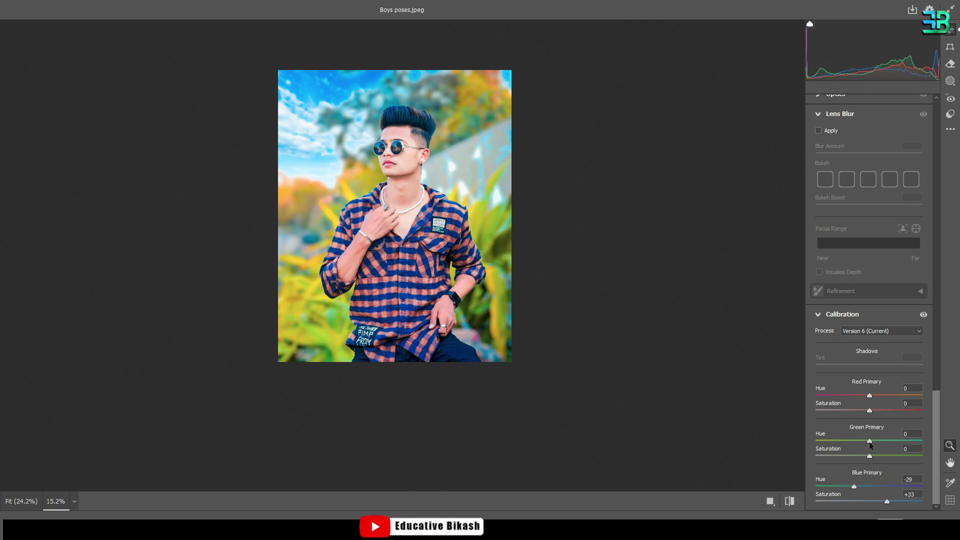
pyautogui.moveTo(870, 443); pyautogui.dragTo(887, 457)
# Step: Add light sharpening and moderate noise reduction and color noise reduction in the Camera Raw detail settings
pyautogui.scroll(5, 875, 372)
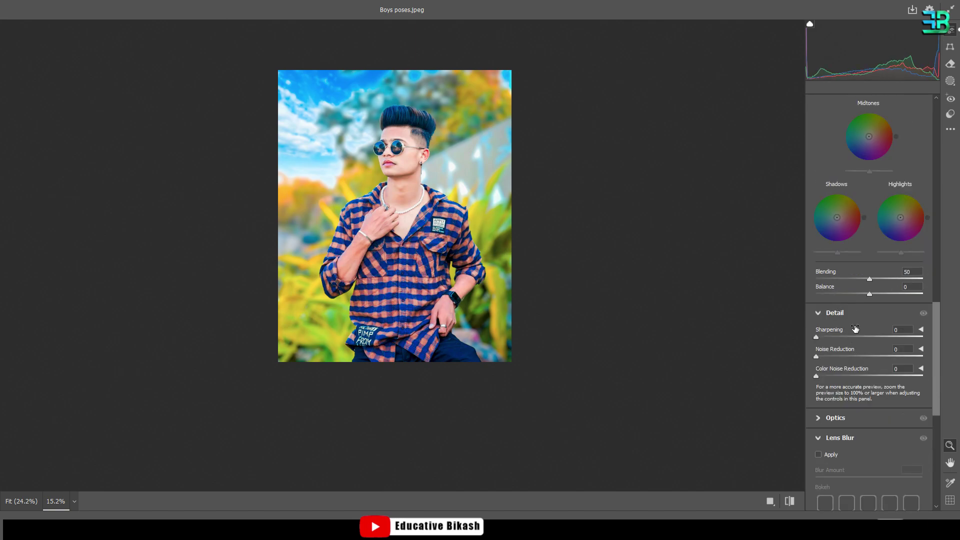
pyautogui.click(834, 337)
pyautogui.click(843, 356)
pyautogui.click(851, 377)
pyautogui.scroll(5, 916, 335)
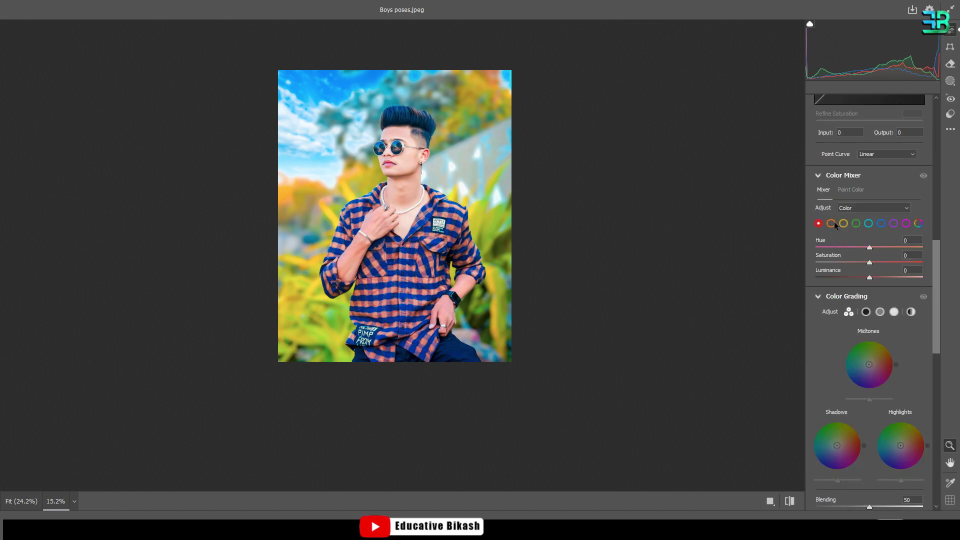
# Step: In the Color Mixer, set orange saturation to -14, orange luminance to +15 and yellow saturation to +15
pyautogui.click(832, 223)
pyautogui.click(862, 262)
pyautogui.click(884, 277)
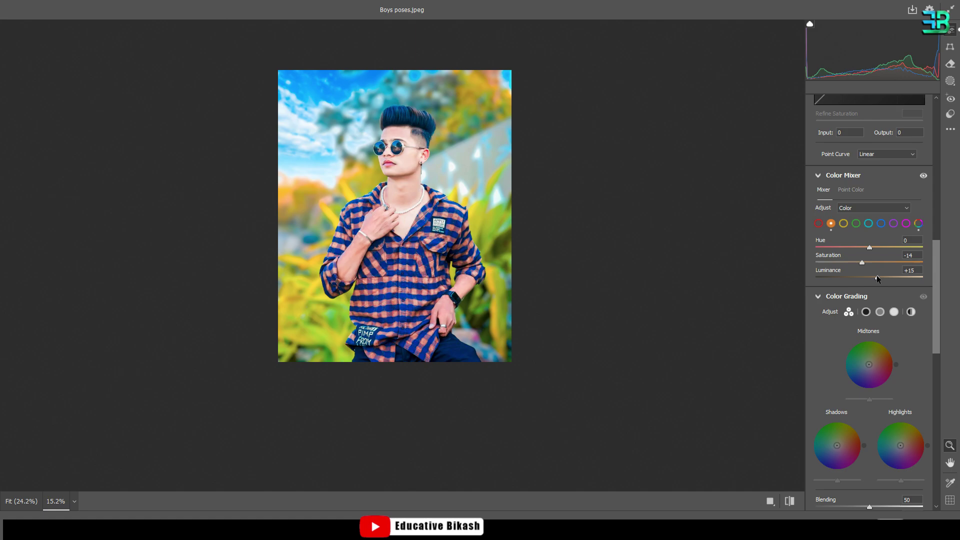
pyautogui.moveTo(485, 297)
pyautogui.mouseDown()
pyautogui.moveTo(475, 299)
pyautogui.moveTo(492, 305)
pyautogui.mouseUp()
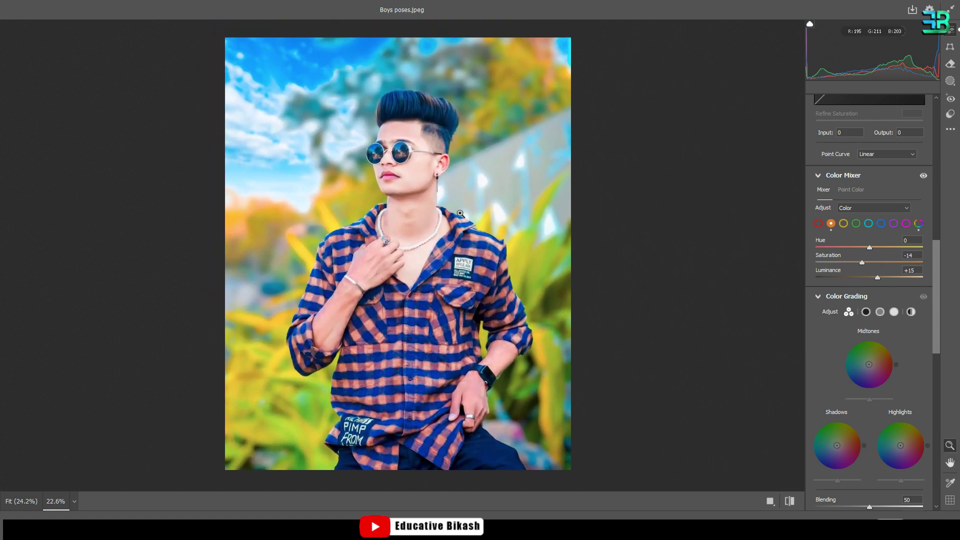
pyautogui.click(847, 225)
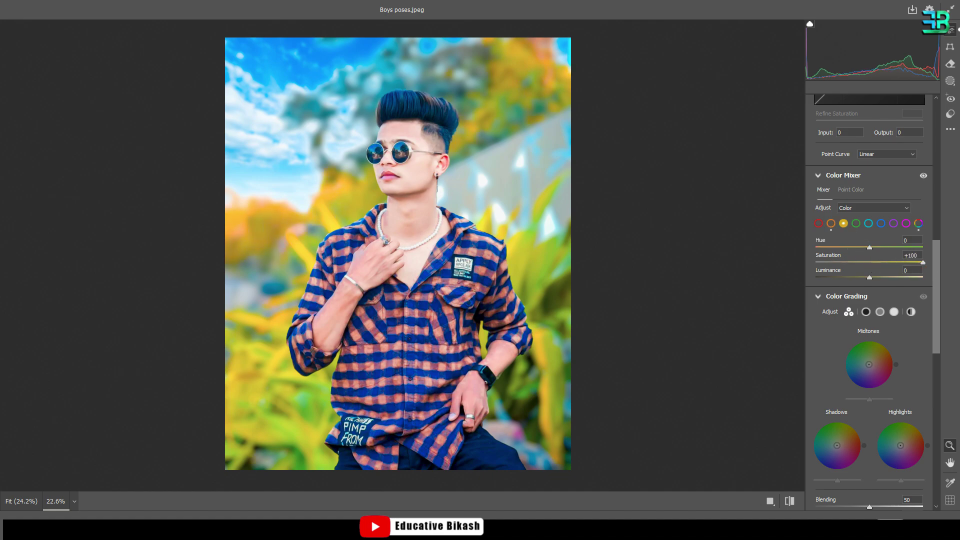
pyautogui.moveTo(923, 262); pyautogui.dragTo(877, 262)
pyautogui.moveTo(550, 258)
pyautogui.mouseDown()
pyautogui.moveTo(520, 258)
pyautogui.moveTo(548, 258)
pyautogui.mouseUp()
# Step: Shape the point curve with a midpoint at about 128/135 and a white output of 241, and apply the Camera Raw Filter to Layer 2
pyautogui.scroll(4, 860, 219)
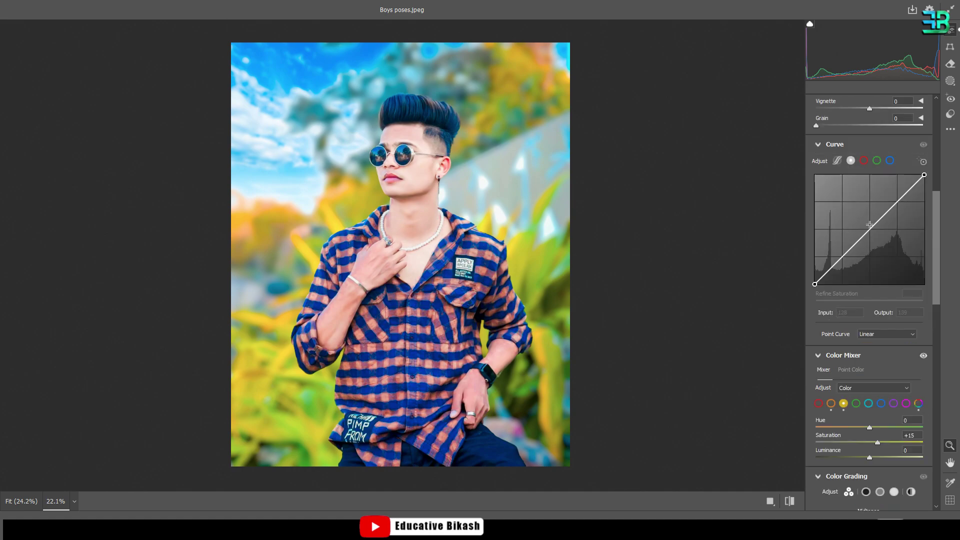
pyautogui.click(870, 225)
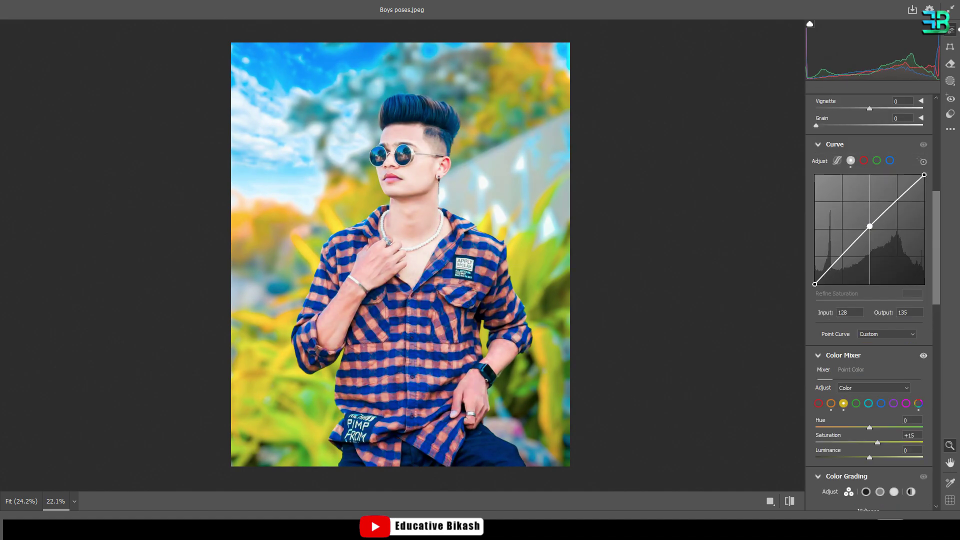
pyautogui.moveTo(924, 175); pyautogui.dragTo(924, 180)
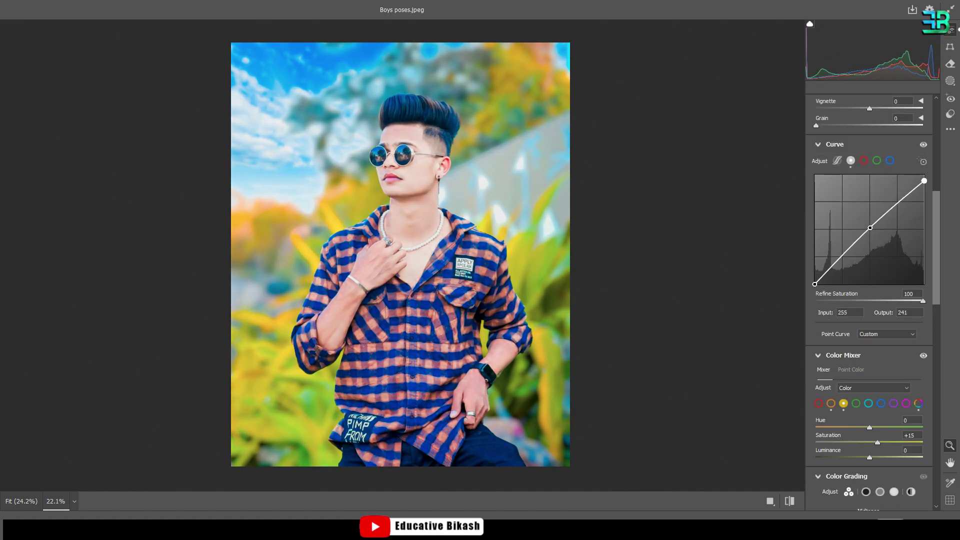
pyautogui.scroll(10, 881, 225)
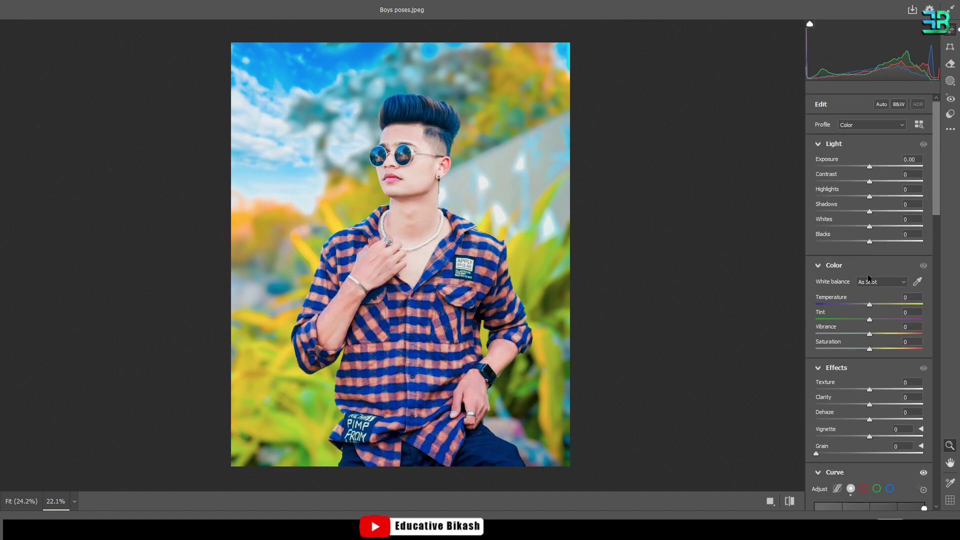
pyautogui.press('Return')
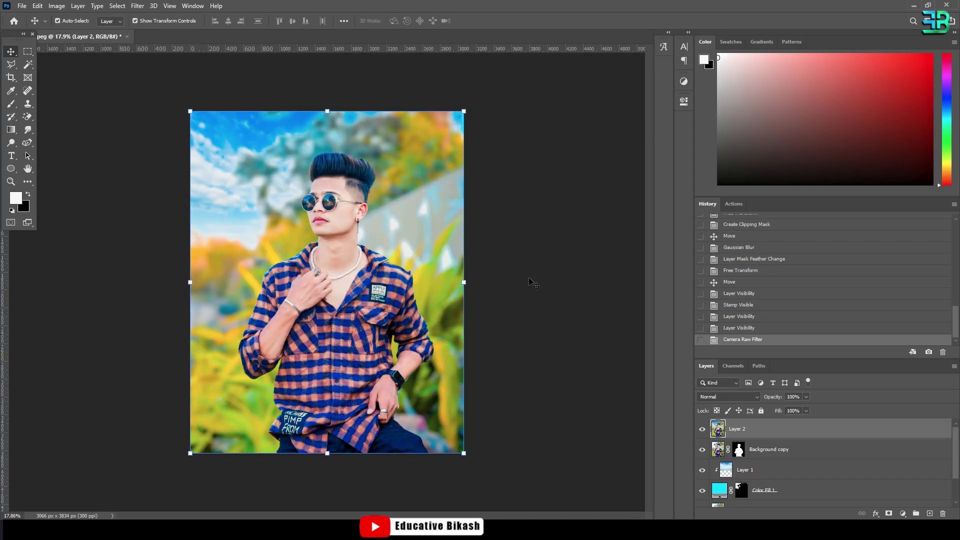
pyautogui.scroll(-2, 442, 243)
pyautogui.scroll(3, 435, 238)
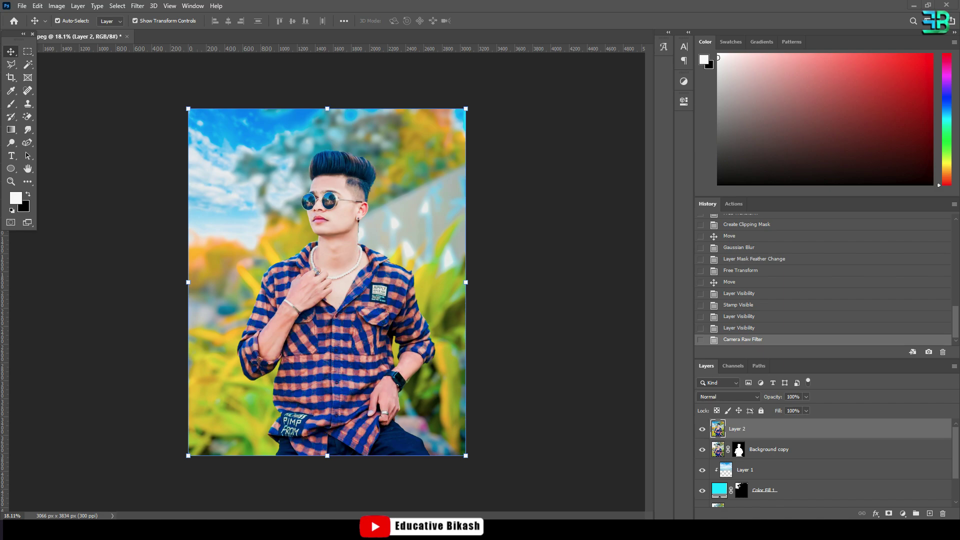
# Step: Place the Sun Light Flake image above Layer 2 and set its blending mode to Screen
pyautogui.moveTo(199, 247); pyautogui.dragTo(289, 222)
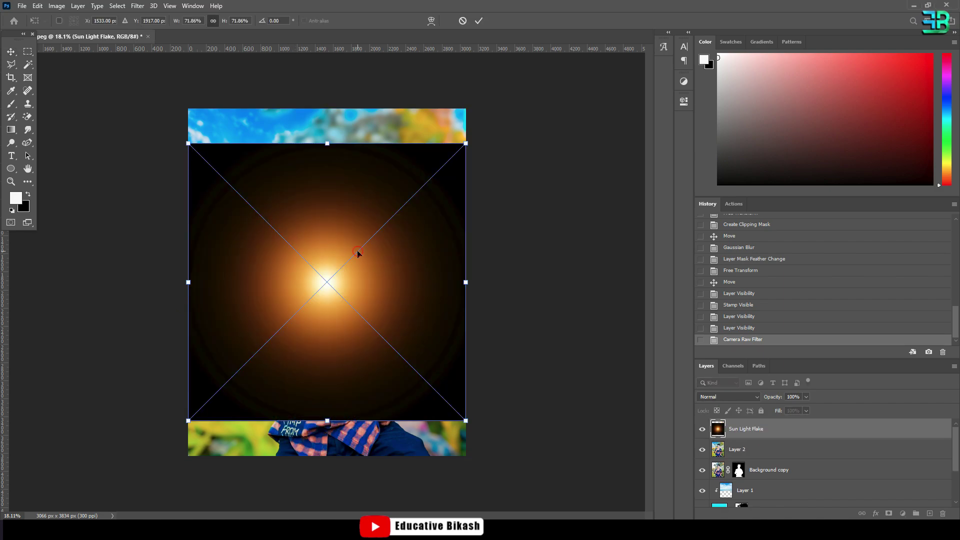
pyautogui.press('Return')
pyautogui.click(733, 397)
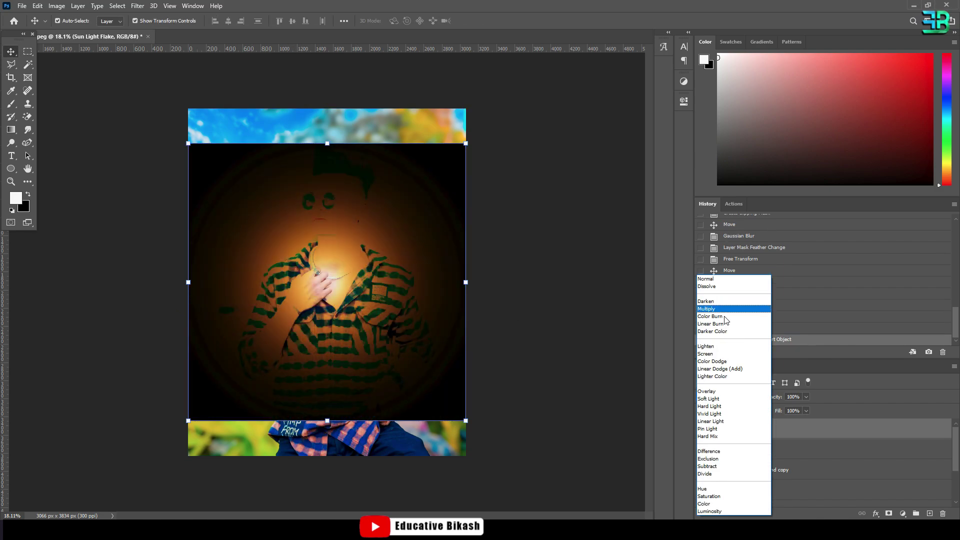
pyautogui.click(705, 354)
# Step: Scale the Sun Light Flake layer down to about 50% and position its glow over the sky beside the subject's face
pyautogui.moveTo(326, 297); pyautogui.dragTo(226, 224)
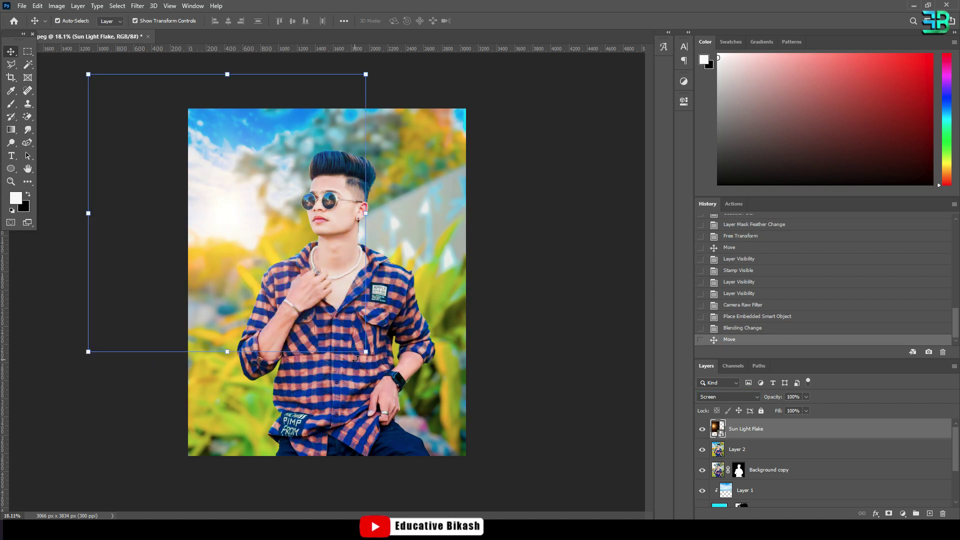
pyautogui.moveTo(366, 352); pyautogui.dragTo(280, 264)
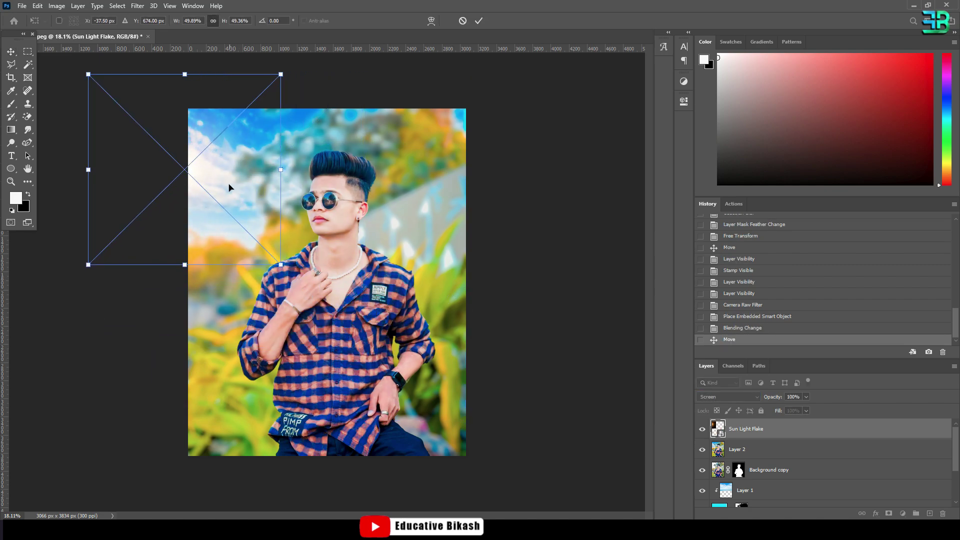
pyautogui.moveTo(229, 188); pyautogui.dragTo(285, 237)
pyautogui.press('Return')
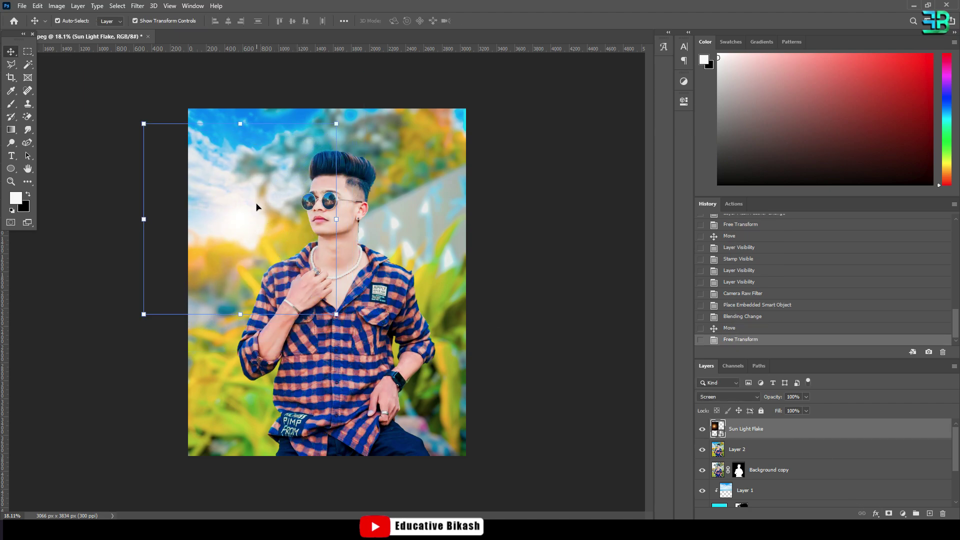
pyautogui.moveTo(257, 207); pyautogui.dragTo(251, 217)
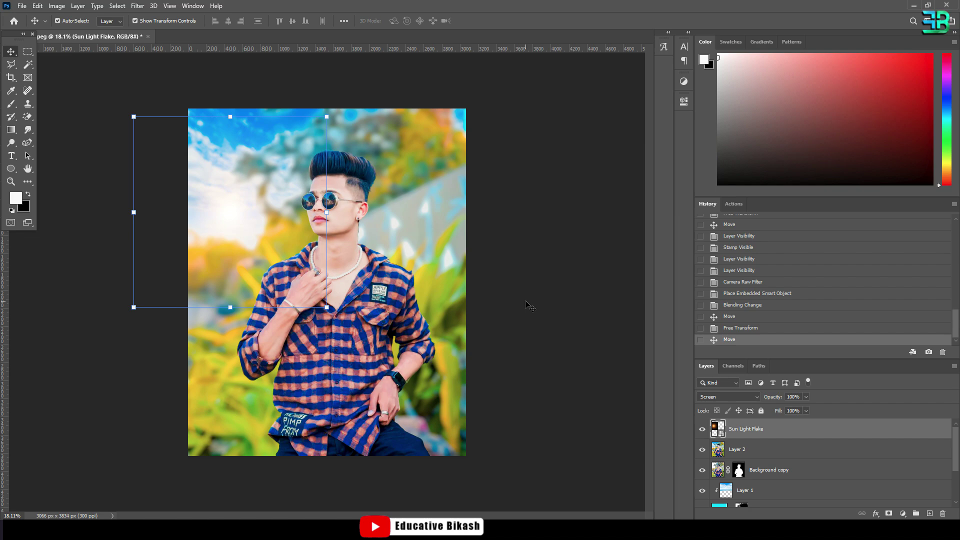
# Step: Add a Hue/Saturation adjustment clipped to the Sun Light Flake layer and lower its saturation almost fully
pyautogui.click(903, 514)
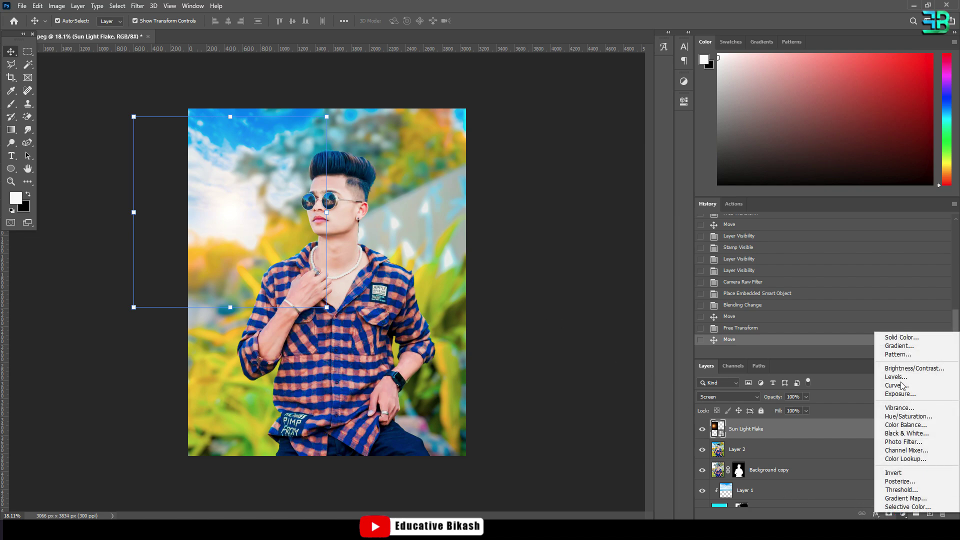
pyautogui.click(683, 101)
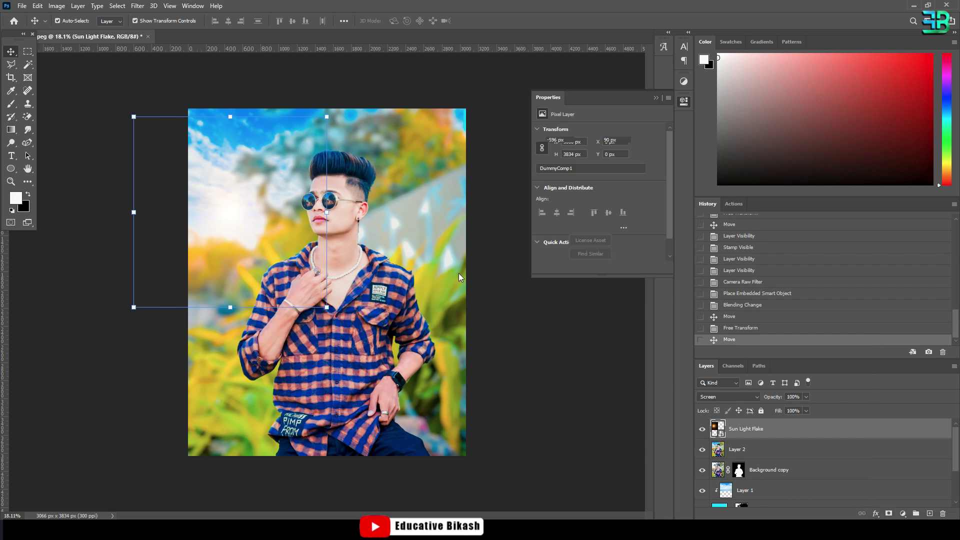
pyautogui.click(599, 269)
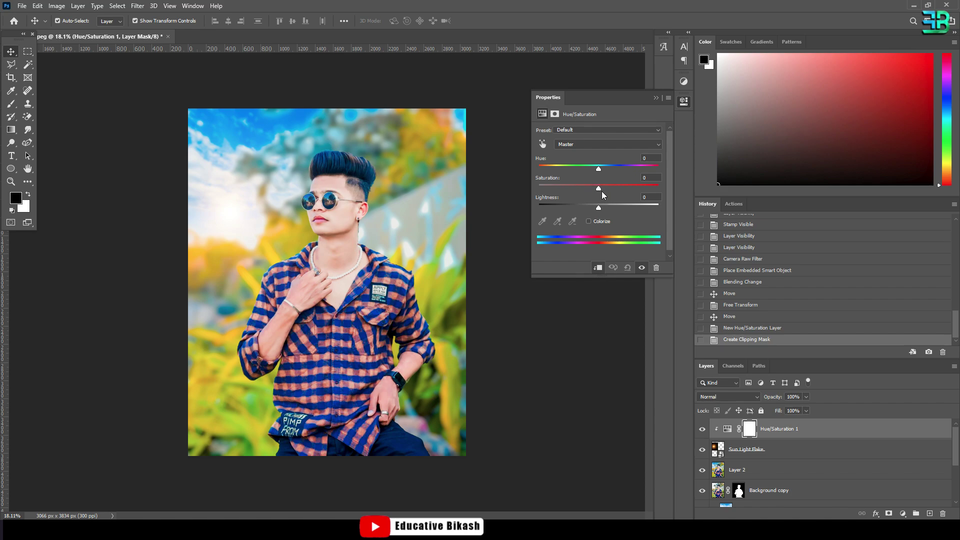
pyautogui.moveTo(599, 186); pyautogui.dragTo(540, 186)
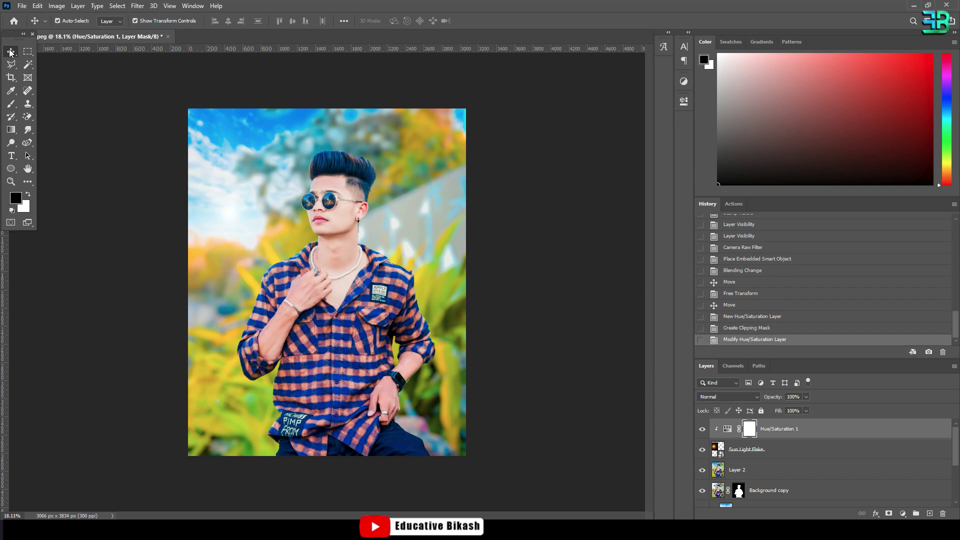
# Step: Enlarge the Sun Light Flake layer slightly, keep its glow over the sky beside the face, and deselect the layer
pyautogui.click(767, 451)
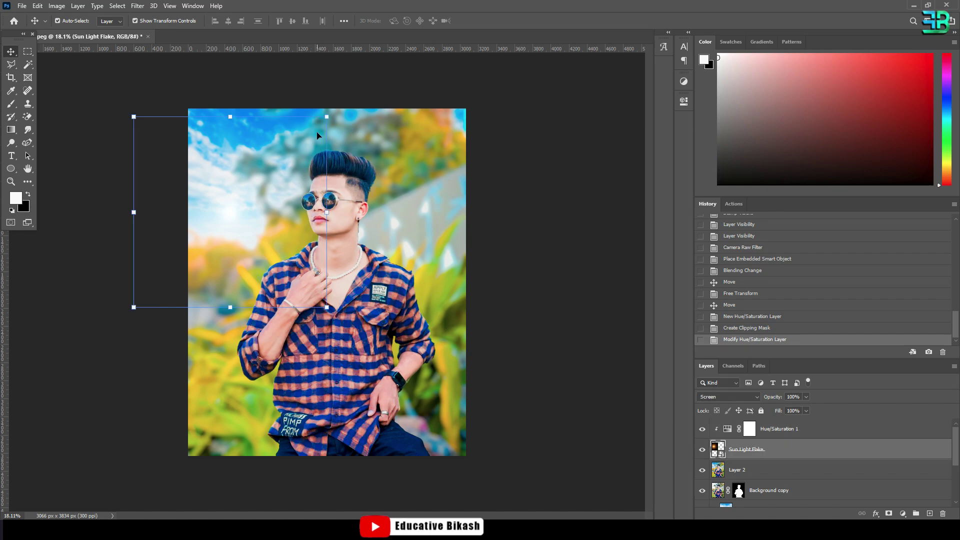
pyautogui.moveTo(329, 107); pyautogui.dragTo(346, 156)
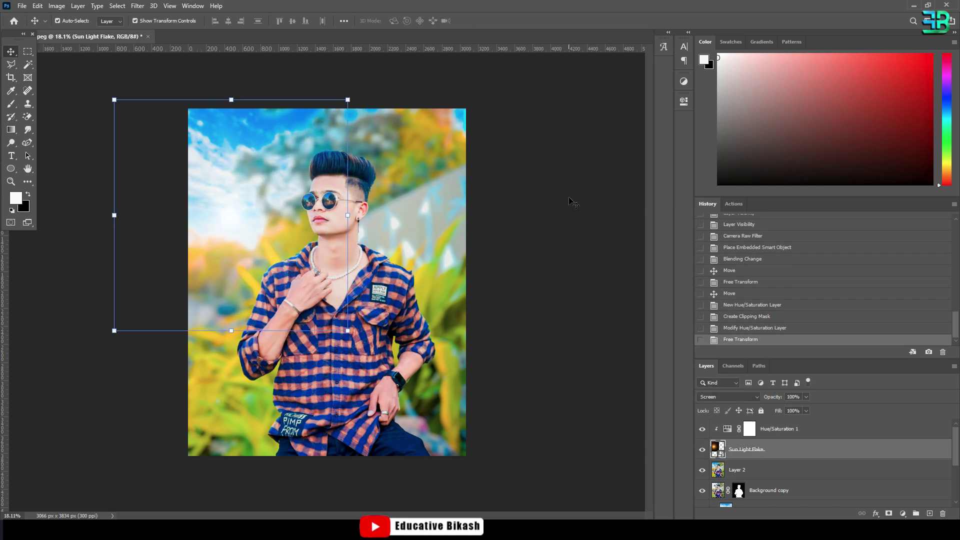
pyautogui.click(574, 203)
pyautogui.scroll(-3, 364, 192)
pyautogui.scroll(3, 391, 203)
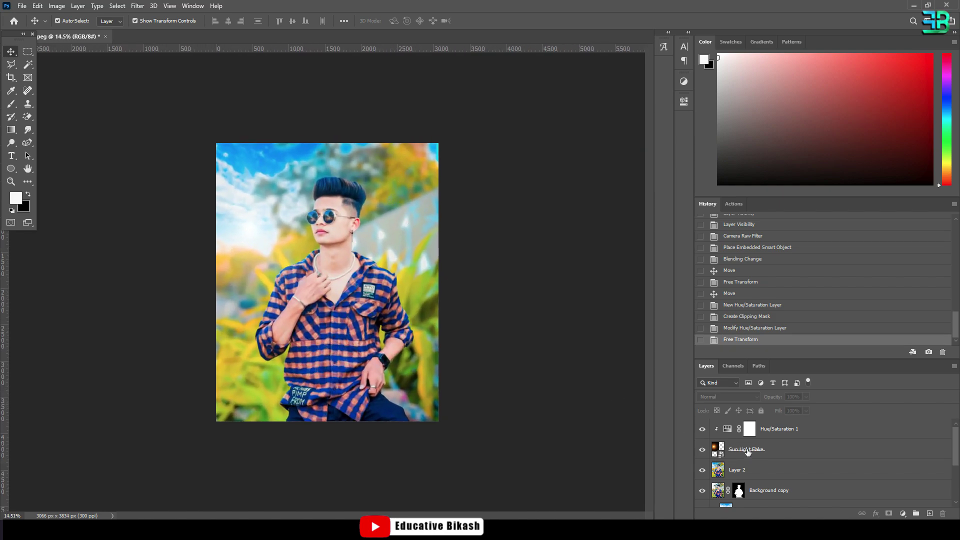
# Step: Group all layers from Hue/Saturation 1 down to Background copy 2, and toggle the group's visibility off and on
pyautogui.click(773, 434)
pyautogui.scroll(-5, 792, 465)
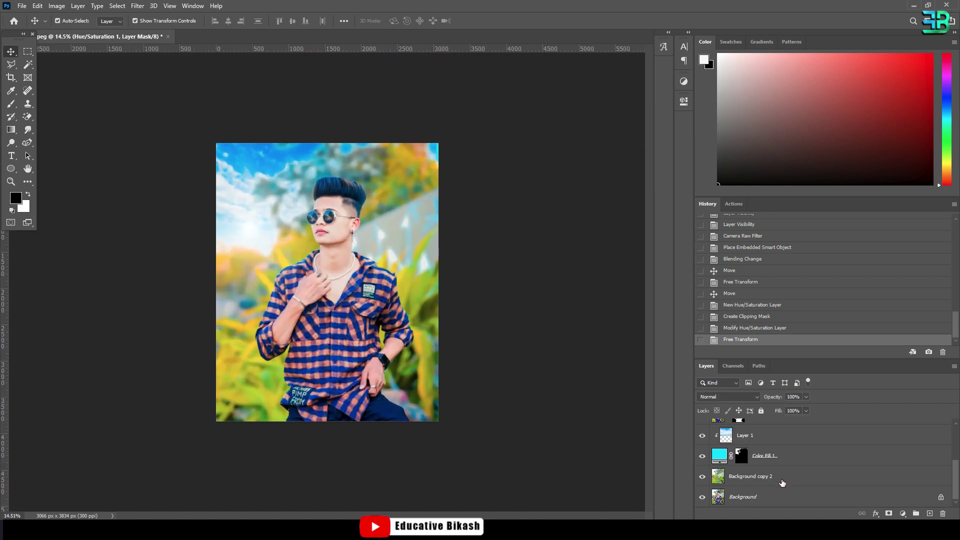
pyautogui.keyDown('shift'); pyautogui.click(783, 481); pyautogui.keyUp('shift')
pyautogui.hotkey('ctrl', 'g')
pyautogui.click(701, 425)
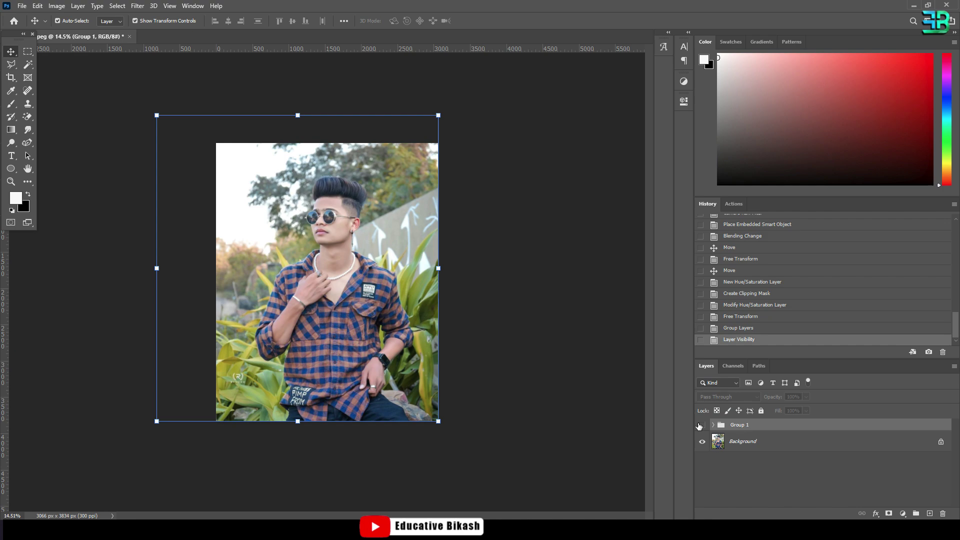
pyautogui.click(701, 425)
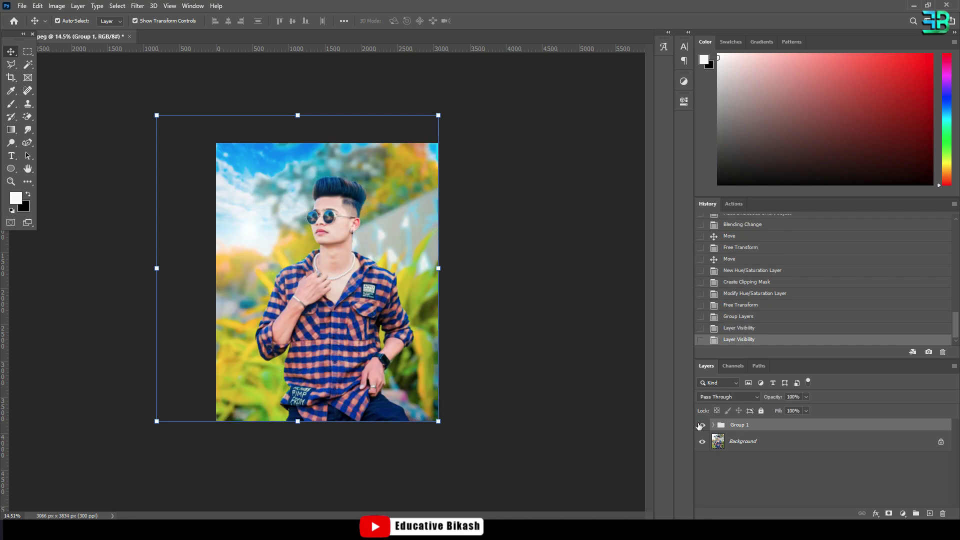